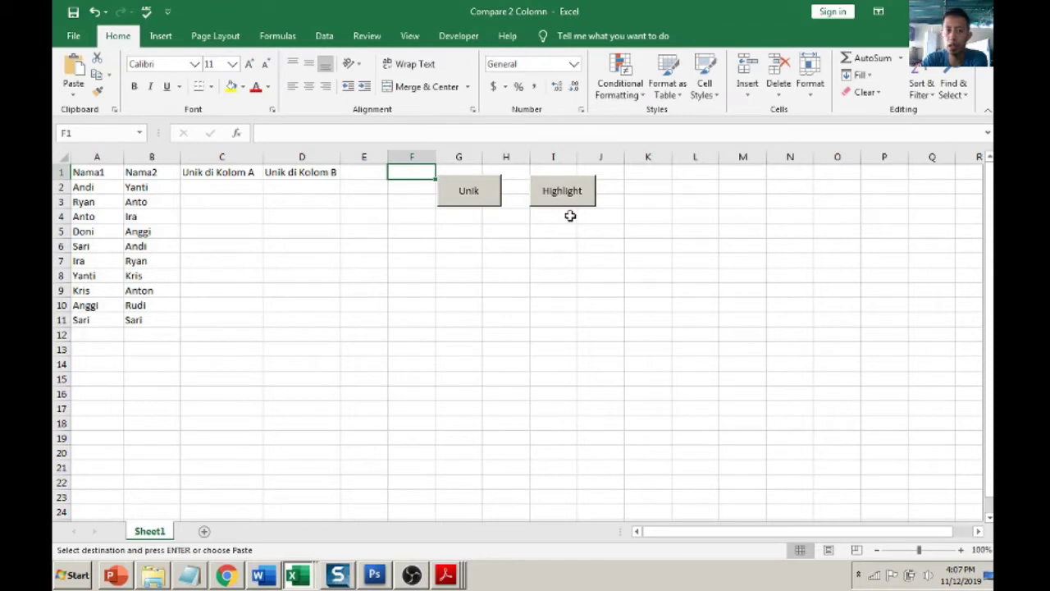
Step: Run the Unik macro and check the results: Doni for column A, Anton and Rudi for column B
left_click(432, 272)
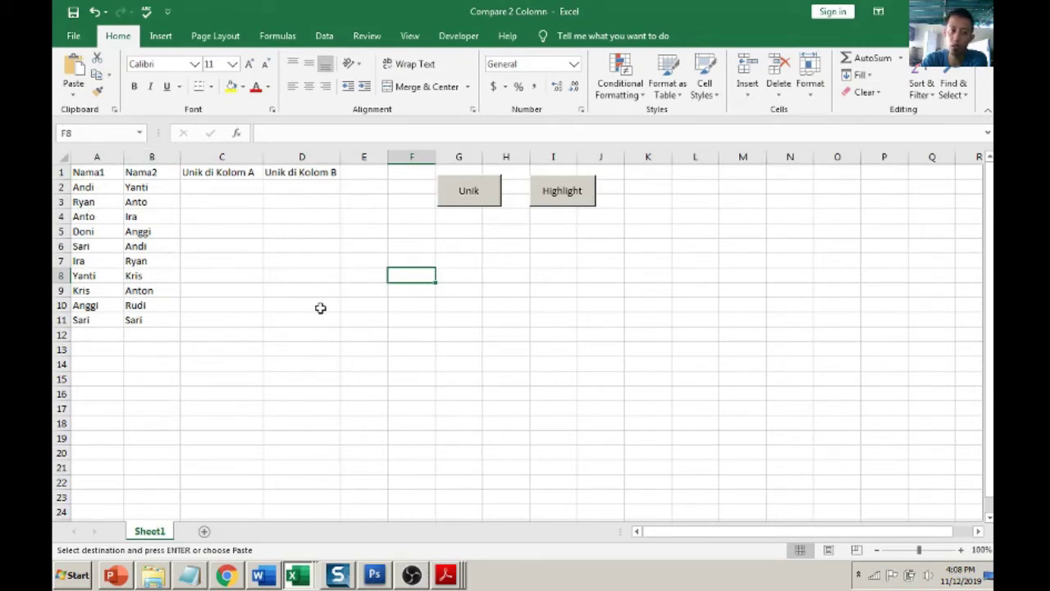
left_click(403, 190)
left_click(470, 194)
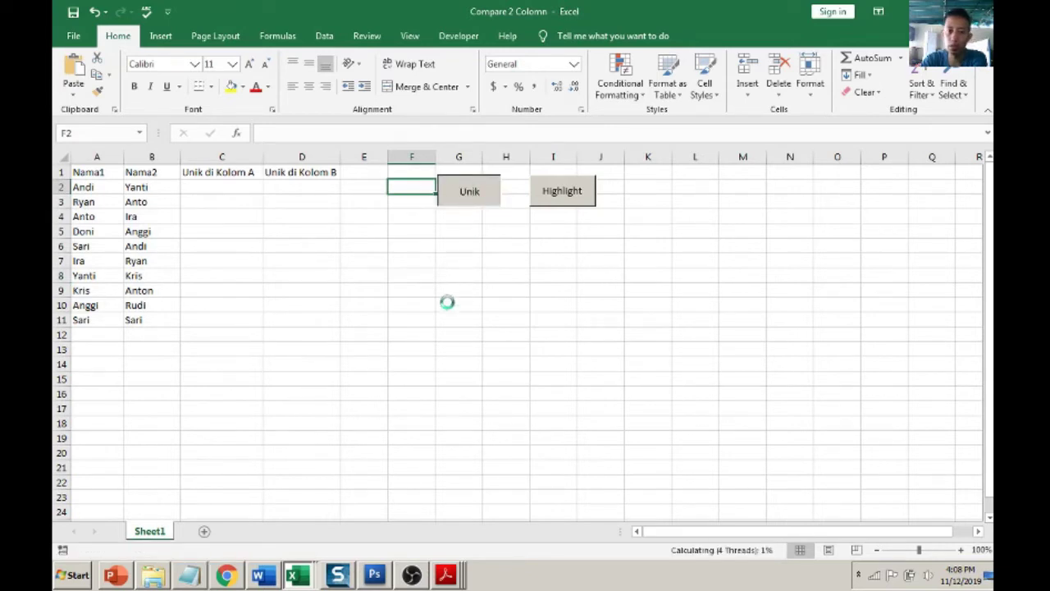
left_click(234, 189)
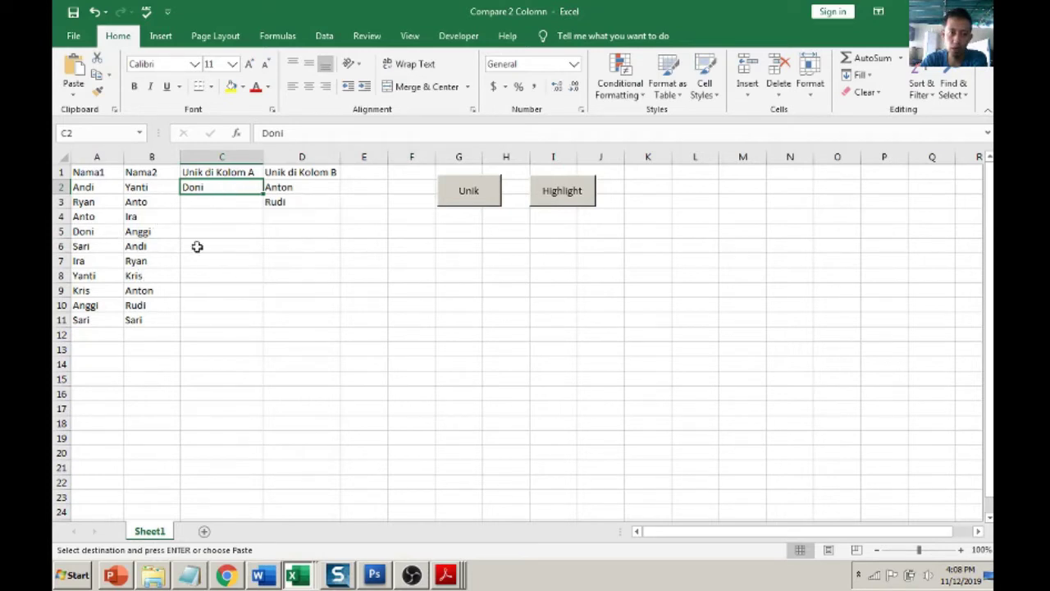
left_click(325, 187)
left_click(327, 202)
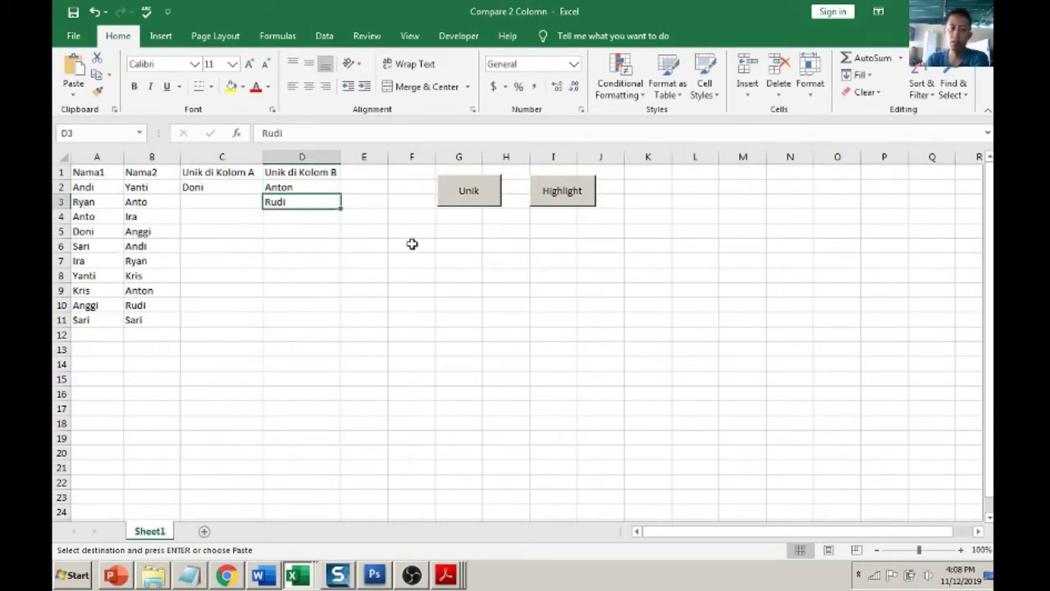
left_click_drag(221, 190, 317, 204)
left_click(364, 271)
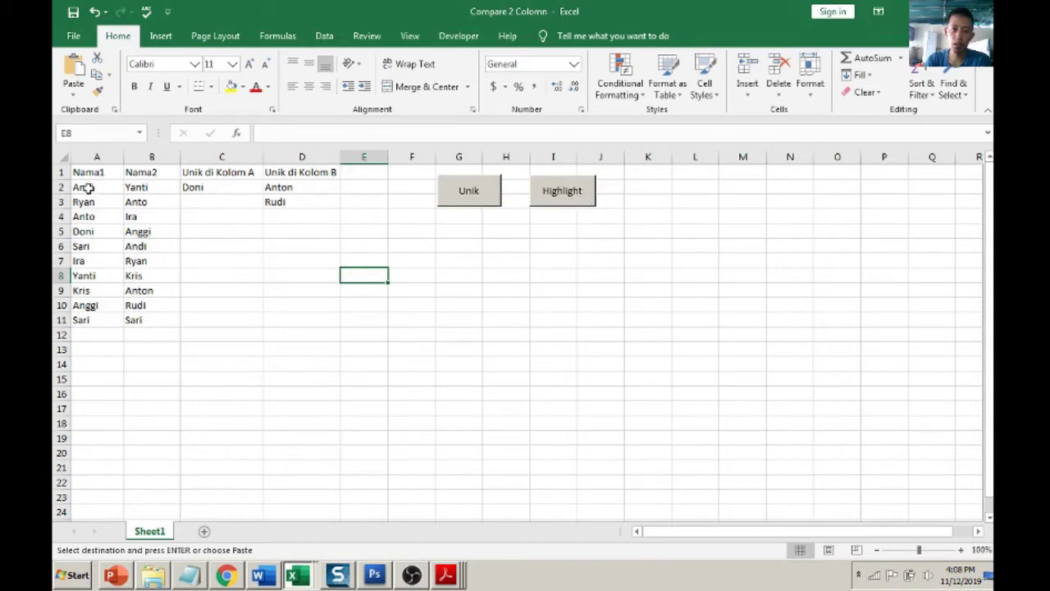
Step: Compare the name pairs row by row, including Sari in row 11 and Kris in B8
mouse_move(88, 187)
left_mouse_down()
mouse_move(135, 188)
mouse_move(141, 217)
left_mouse_up()
left_click(150, 271)
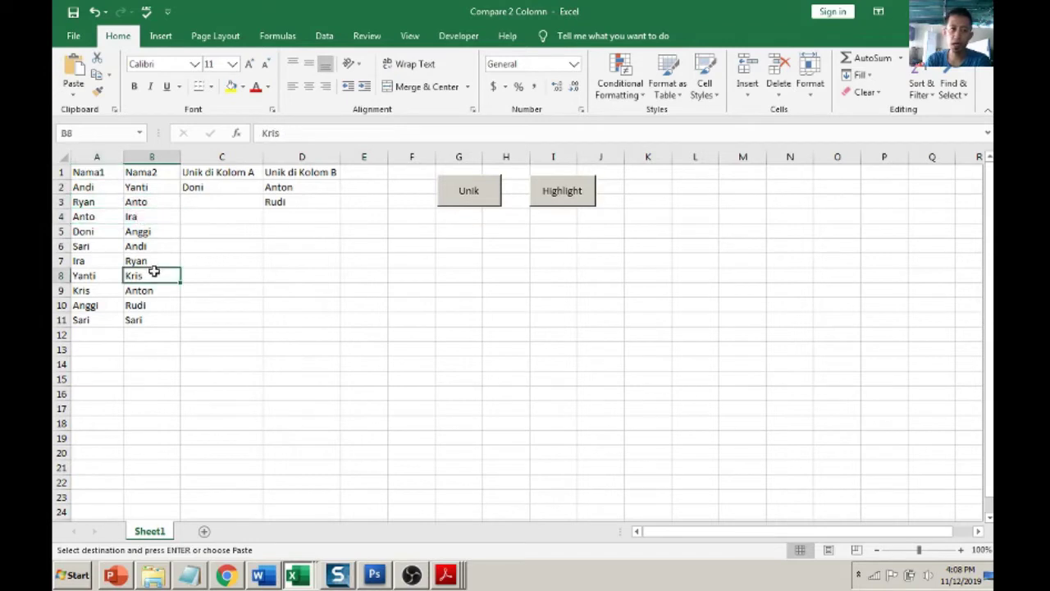
mouse_move(87, 321)
left_mouse_down()
mouse_move(136, 320)
mouse_move(140, 335)
mouse_move(139, 320)
left_mouse_up()
left_click(164, 374)
left_click(124, 345)
left_click(132, 348)
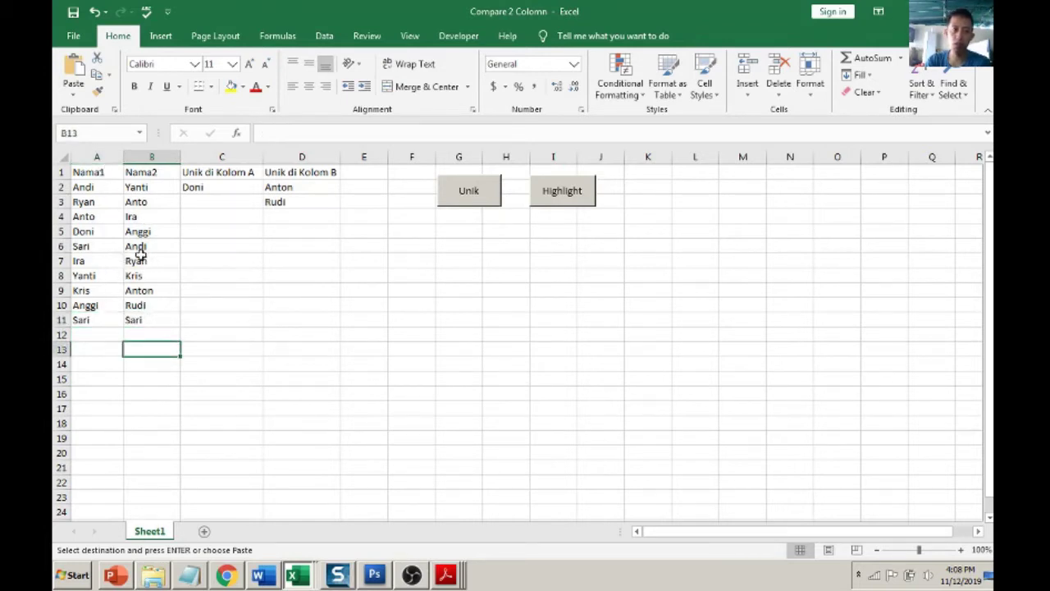
left_click(134, 320)
left_click_drag(86, 320, 134, 320)
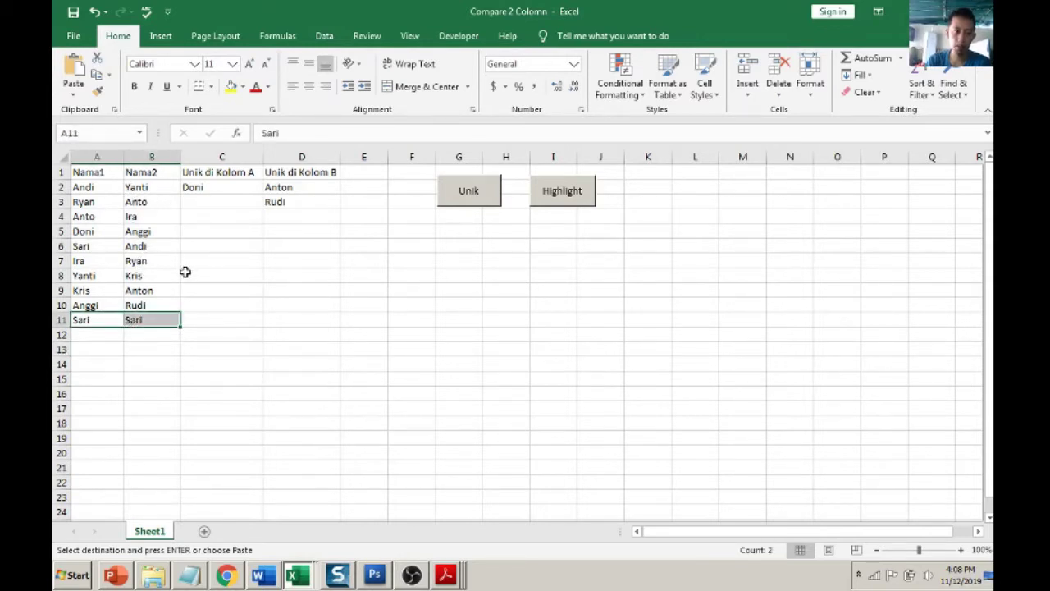
left_click(142, 275)
Step: Change B8 to Yanti so rows 8 and 11 both hold matching name pairs
key("Escape")
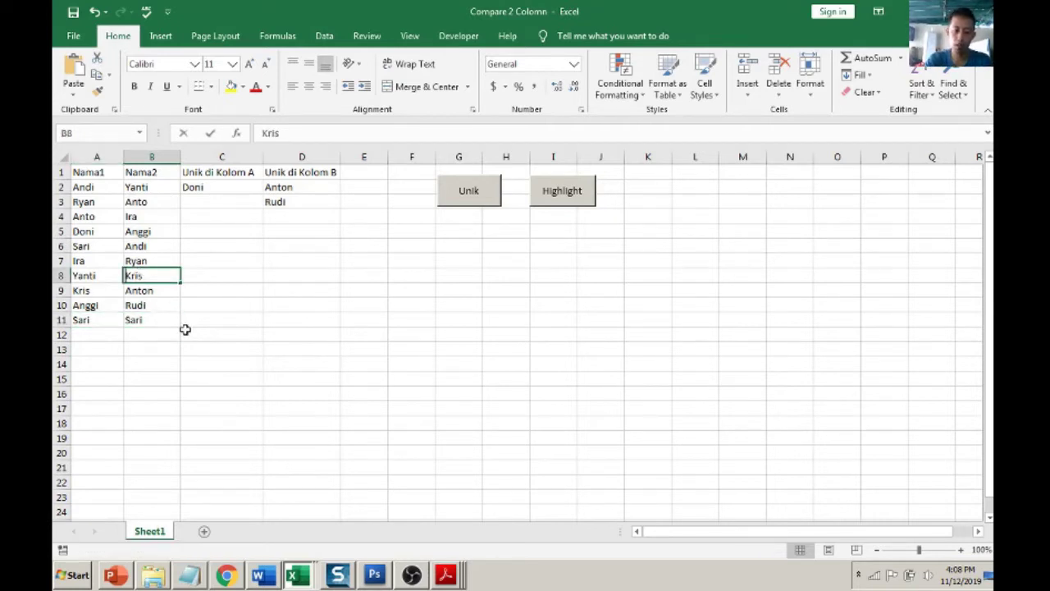
type("Yanti")
key("Return")
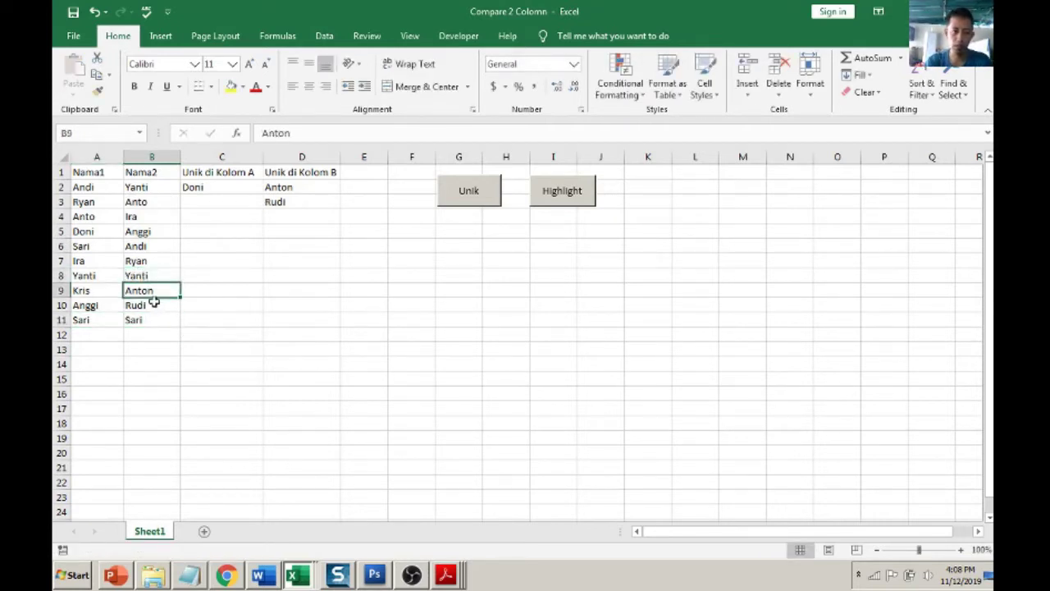
left_click_drag(96, 277, 134, 276)
left_click_drag(111, 317, 133, 316)
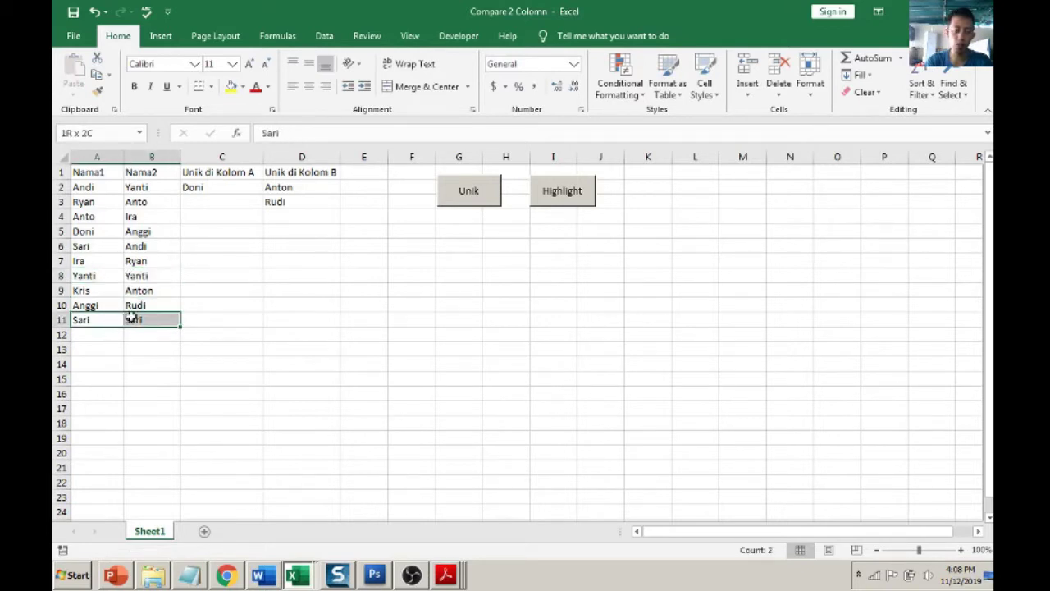
left_click(321, 293)
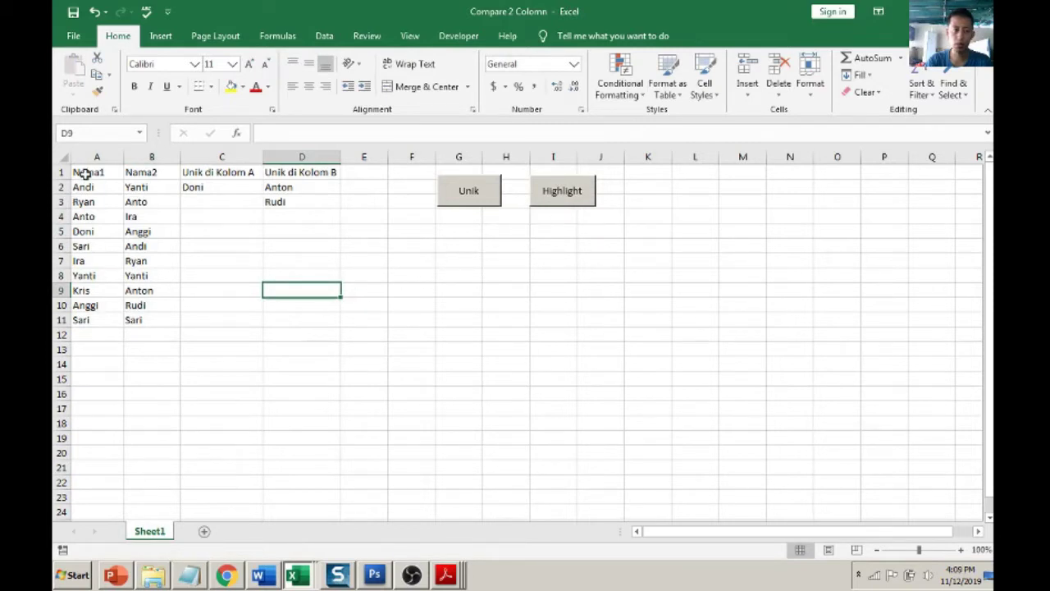
Step: Select A1:B11 and run the Highlight macro to fill the differing-name rows yellow
left_click_drag(90, 168, 135, 318)
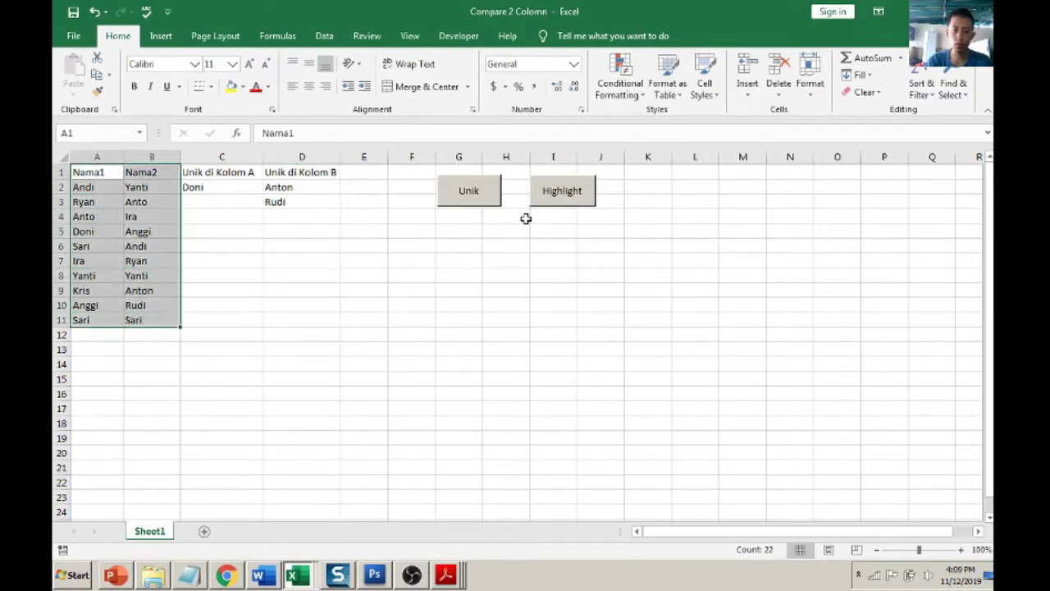
left_click(566, 193)
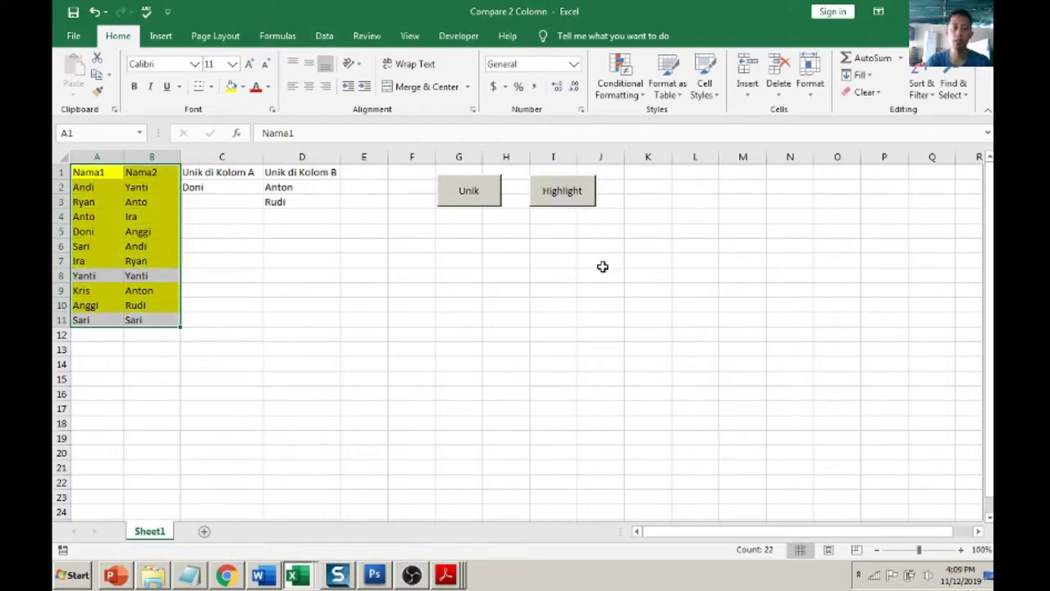
left_click(139, 263)
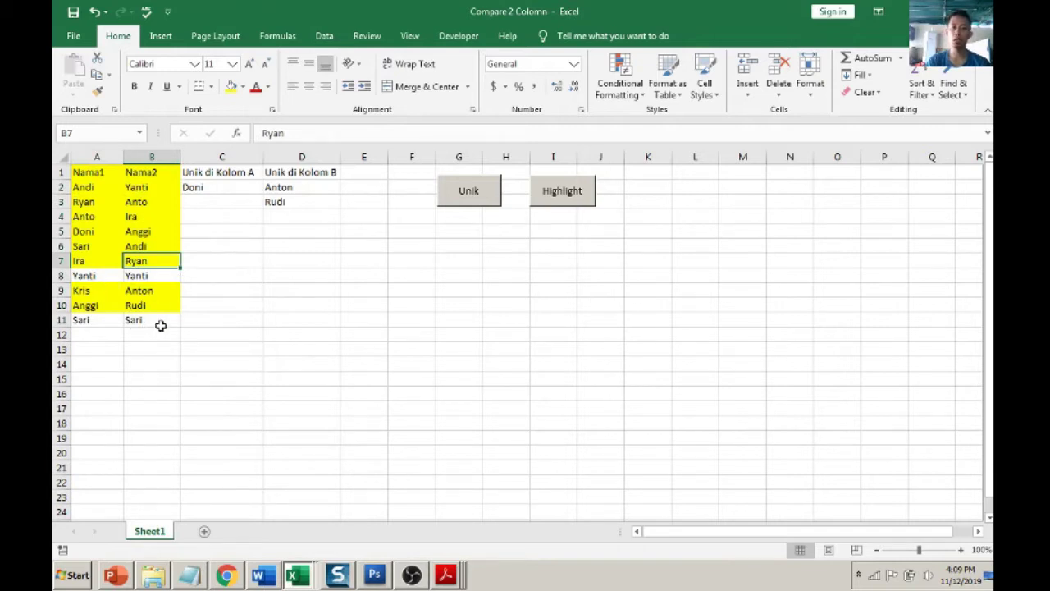
left_click(415, 272)
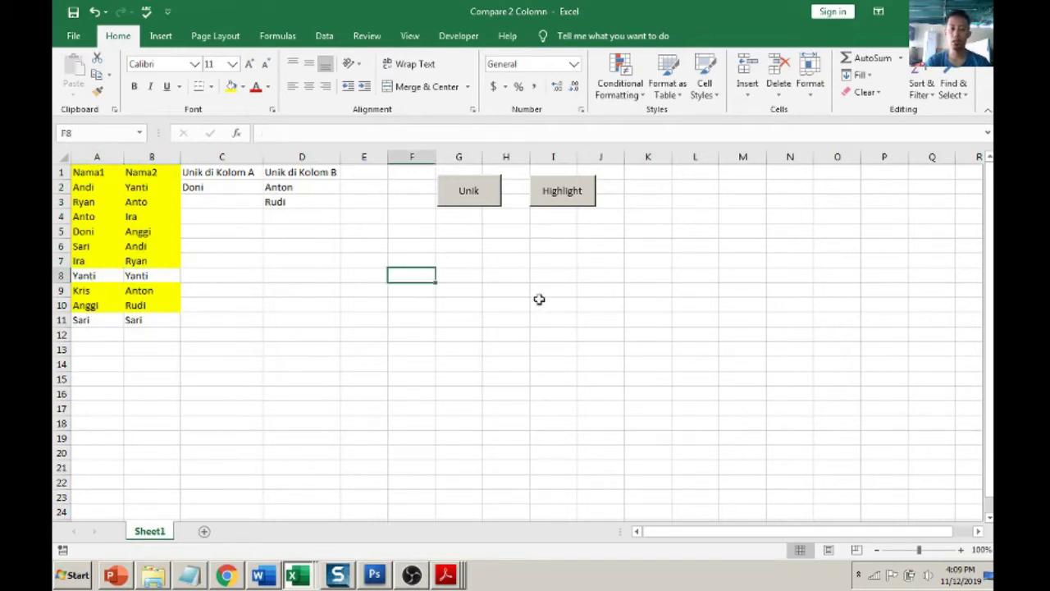
left_click(304, 573)
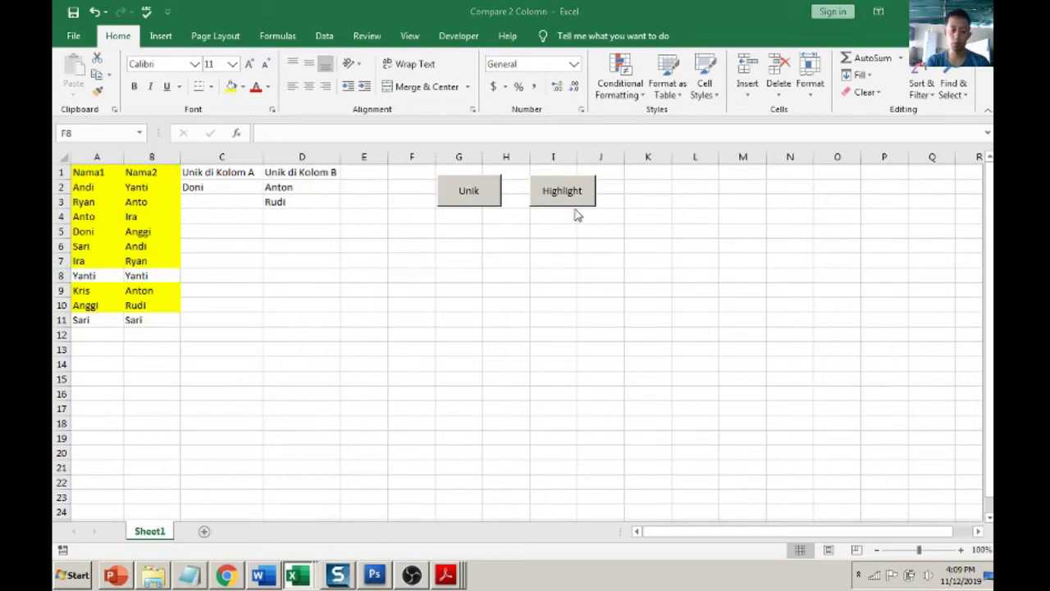
Step: Switch to the search_for_string workbook and review the product table's Mail Box descriptions
left_click(343, 532)
left_click(258, 394)
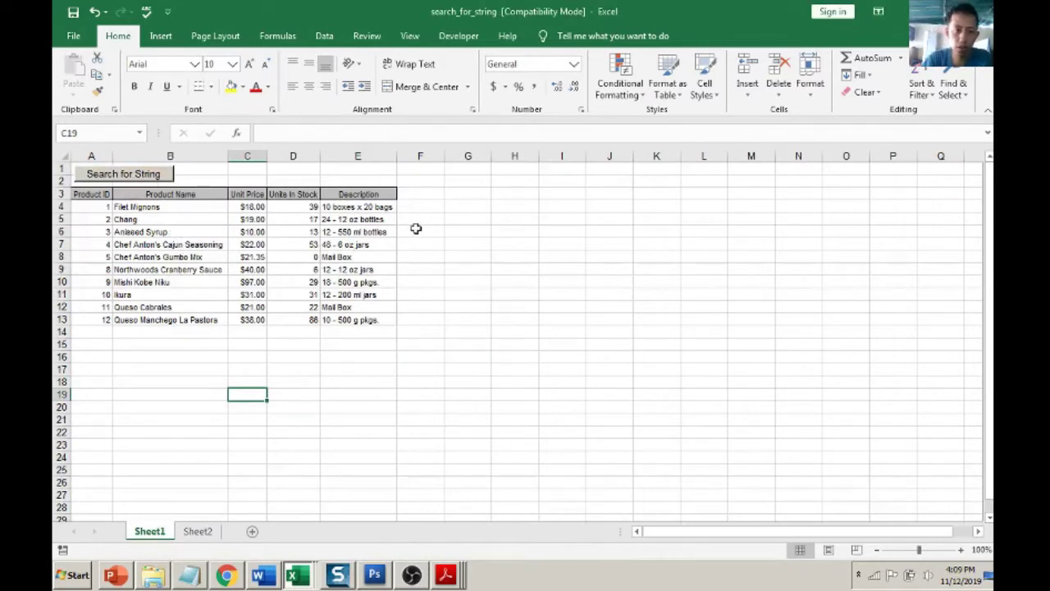
left_click(347, 293)
left_click(366, 254)
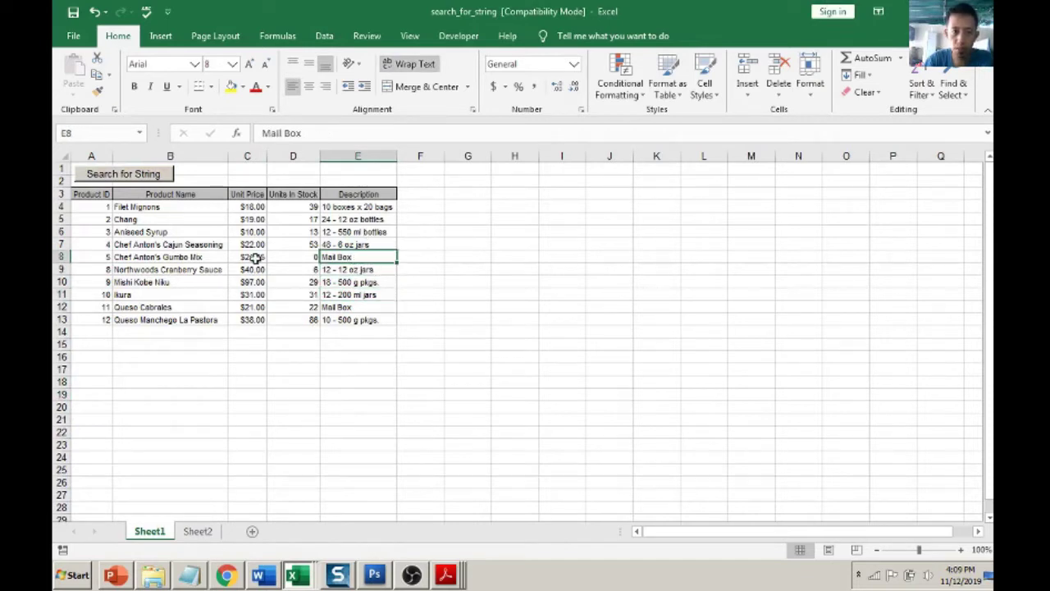
left_click(361, 306)
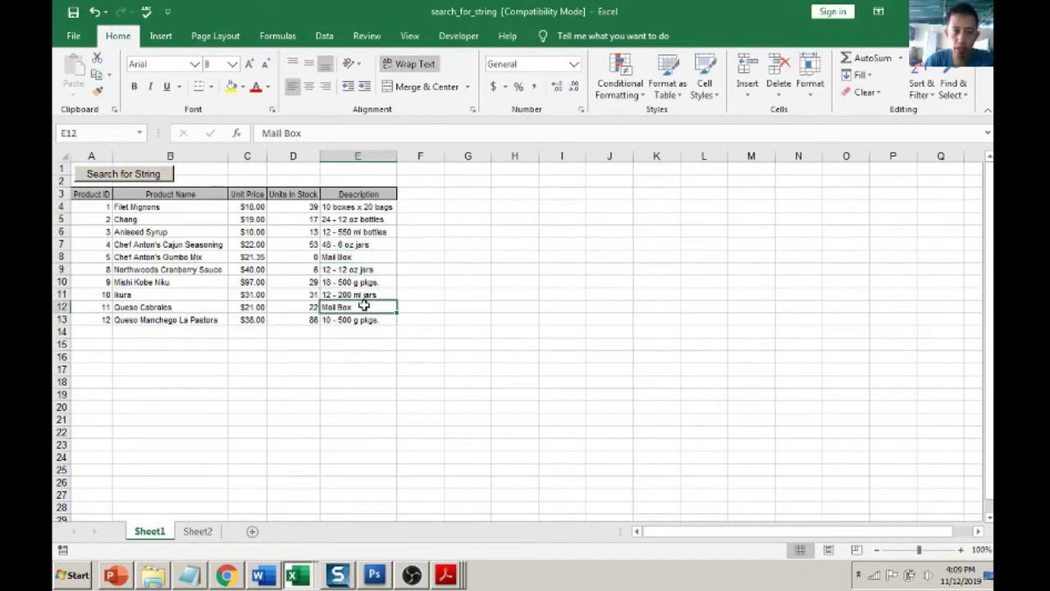
left_click(339, 256)
key("Left")
key("Left")
key("Left")
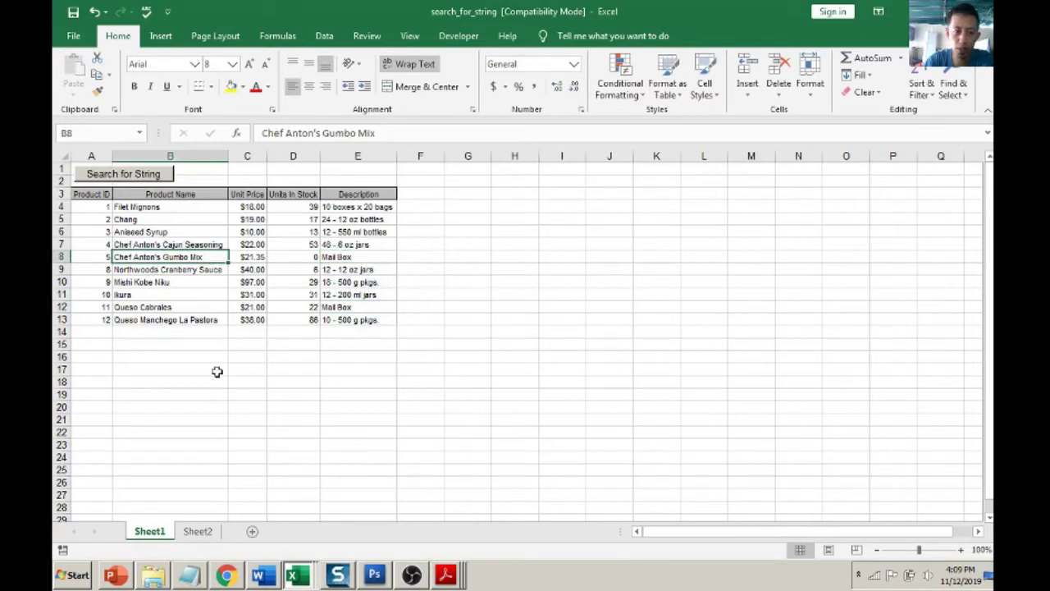
left_click_drag(90, 254, 320, 259)
left_click(324, 270)
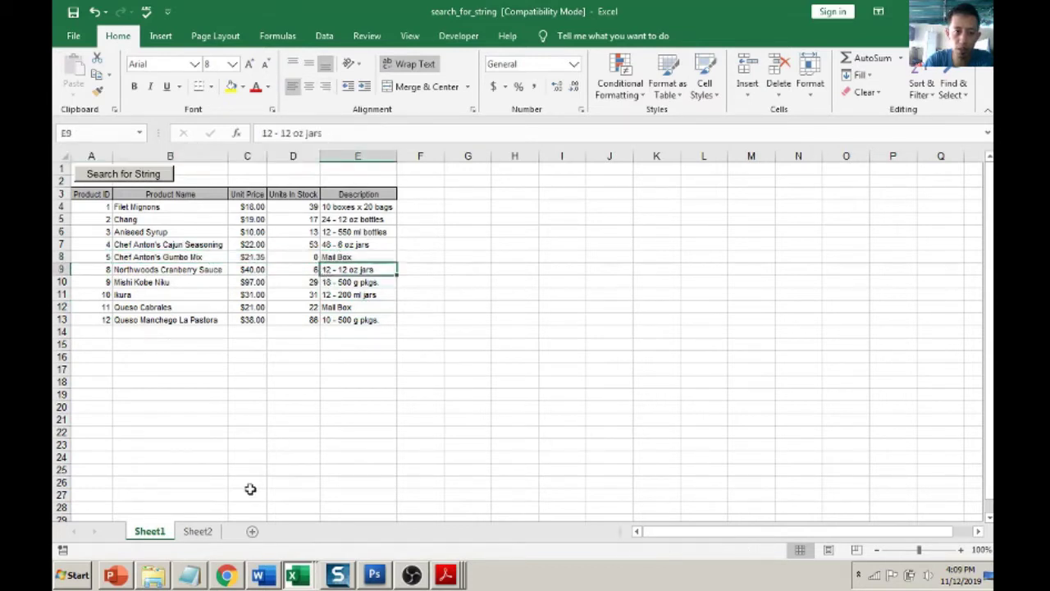
Step: Check Sheet2, then run Search for String from Sheet1 to copy the matching rows
left_click(199, 533)
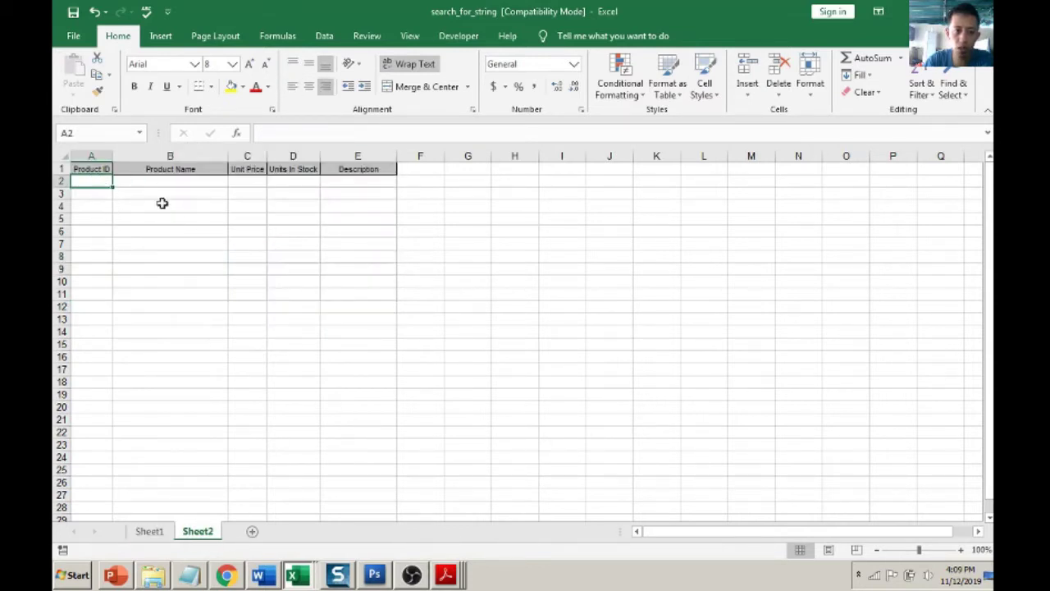
left_click(153, 532)
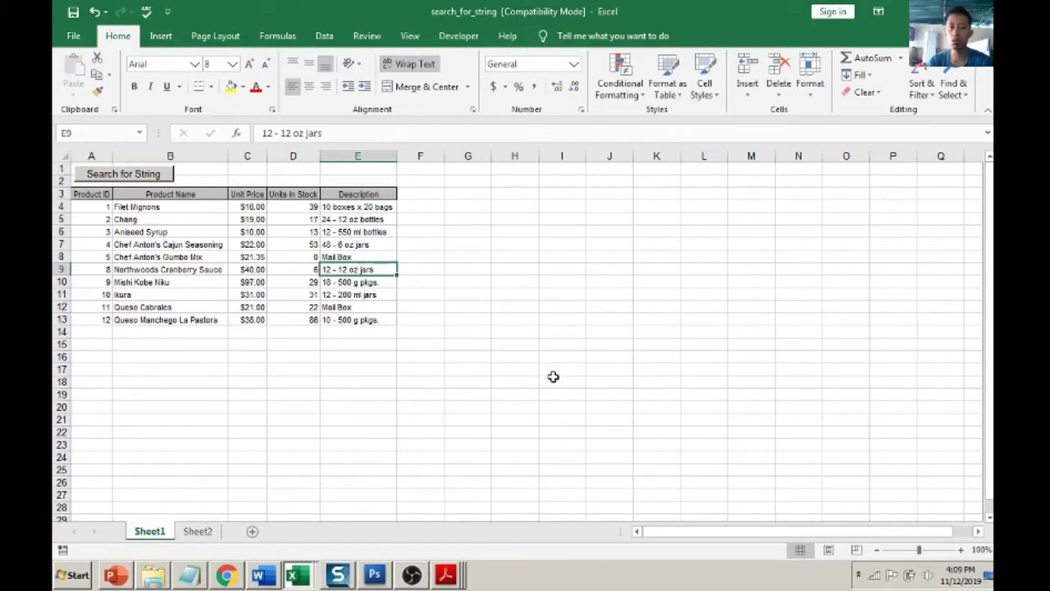
left_click(503, 313)
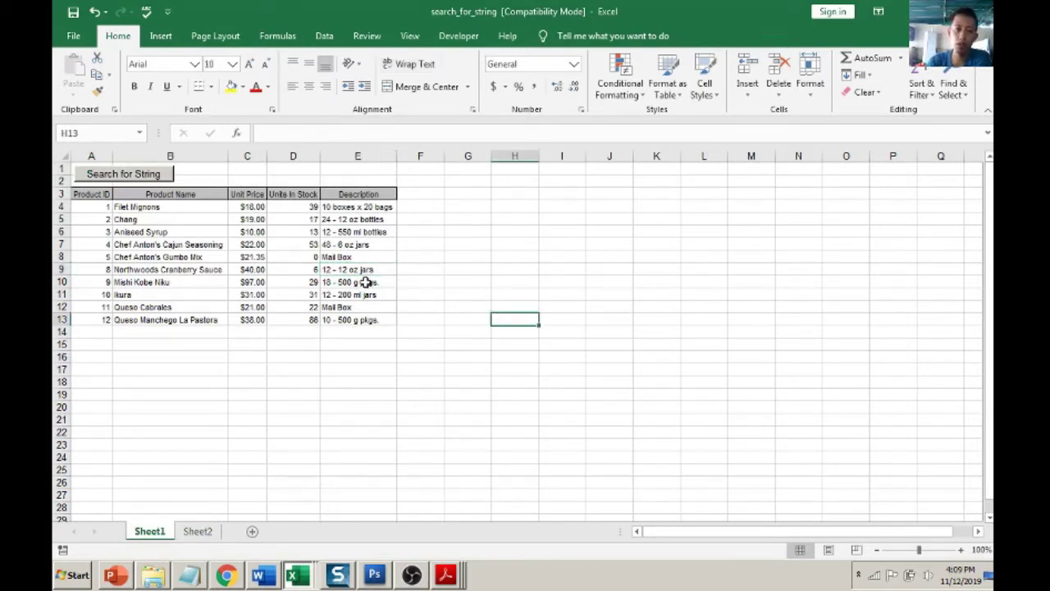
left_click(350, 178)
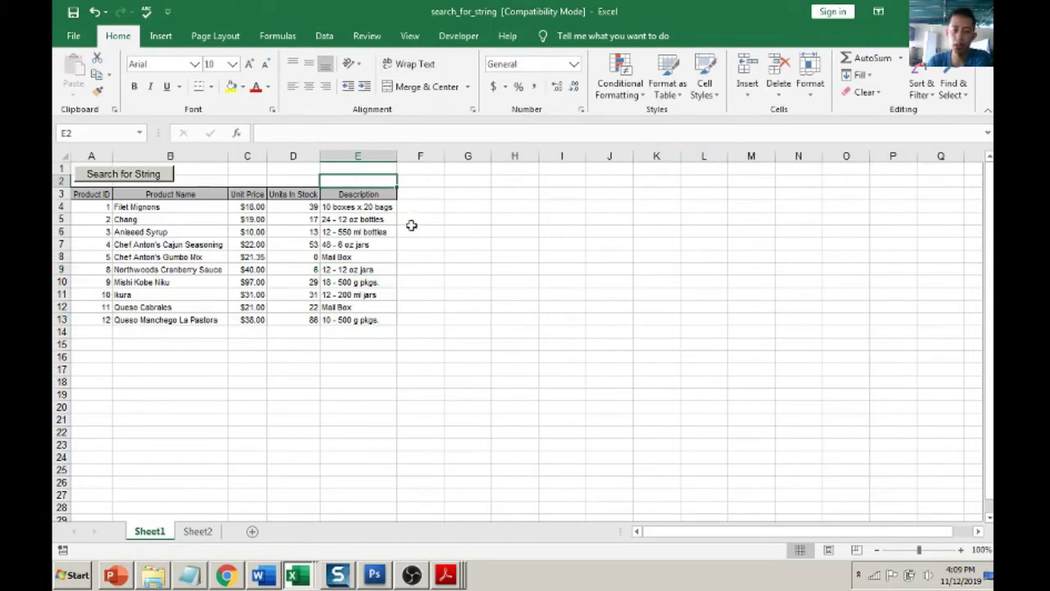
left_click(371, 168)
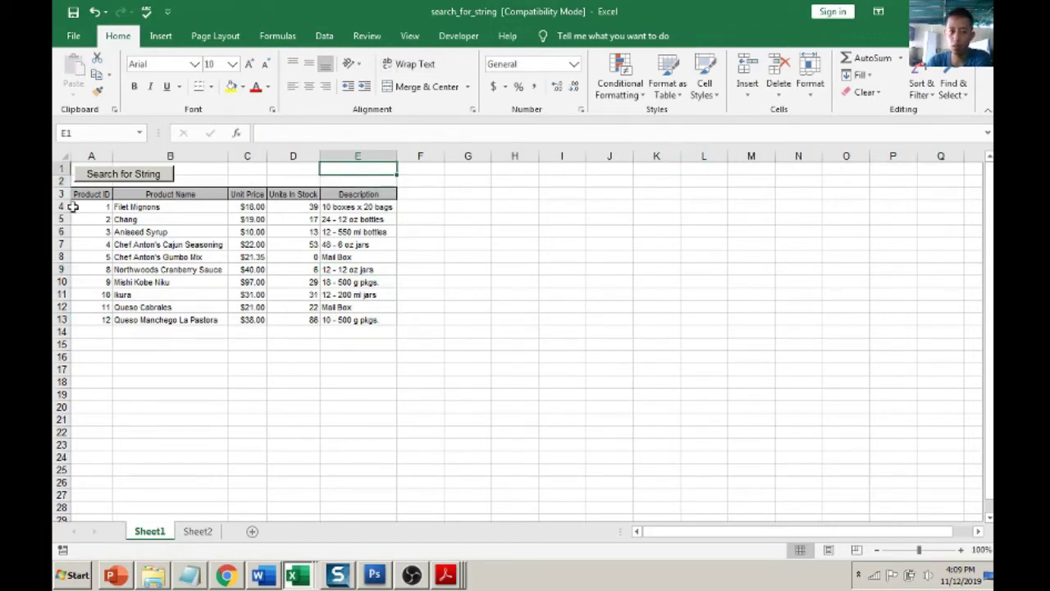
left_click(125, 175)
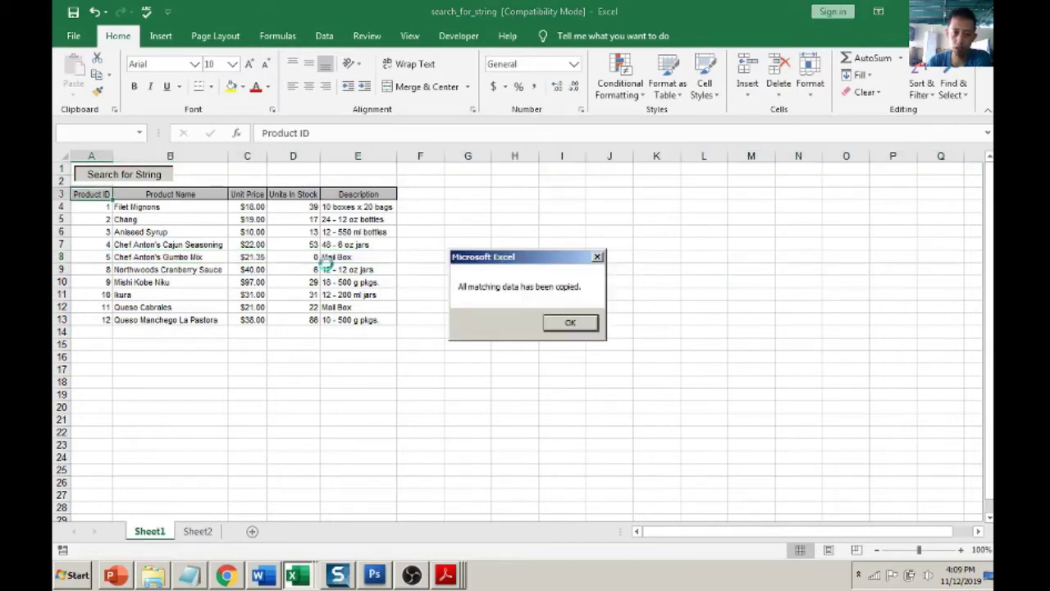
Step: Confirm the copy message and review the copied Mail Box rows on Sheet2 against Sheet1
left_click(570, 323)
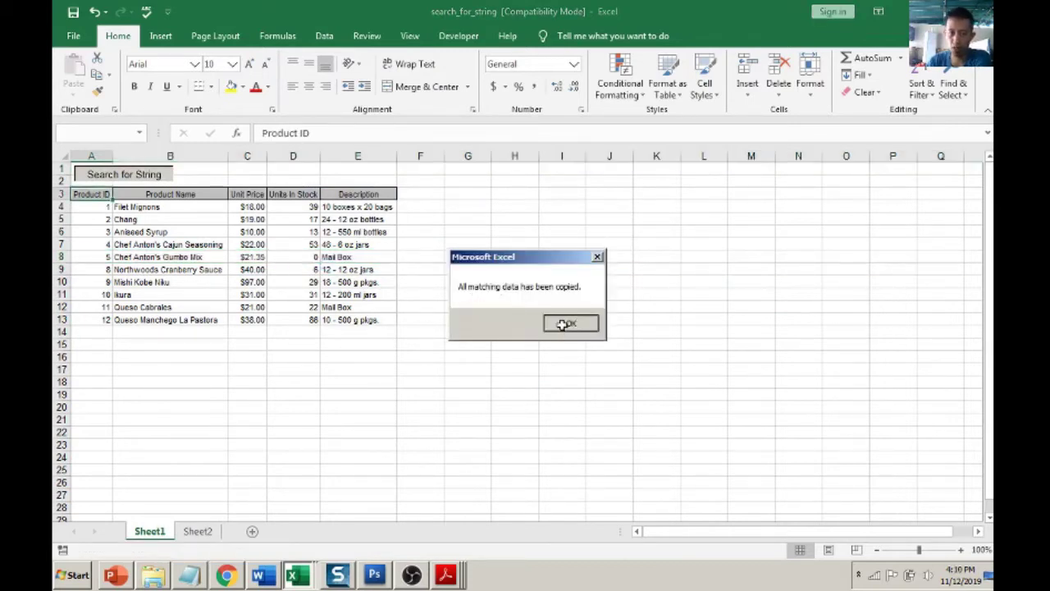
left_click(198, 530)
left_click(344, 195)
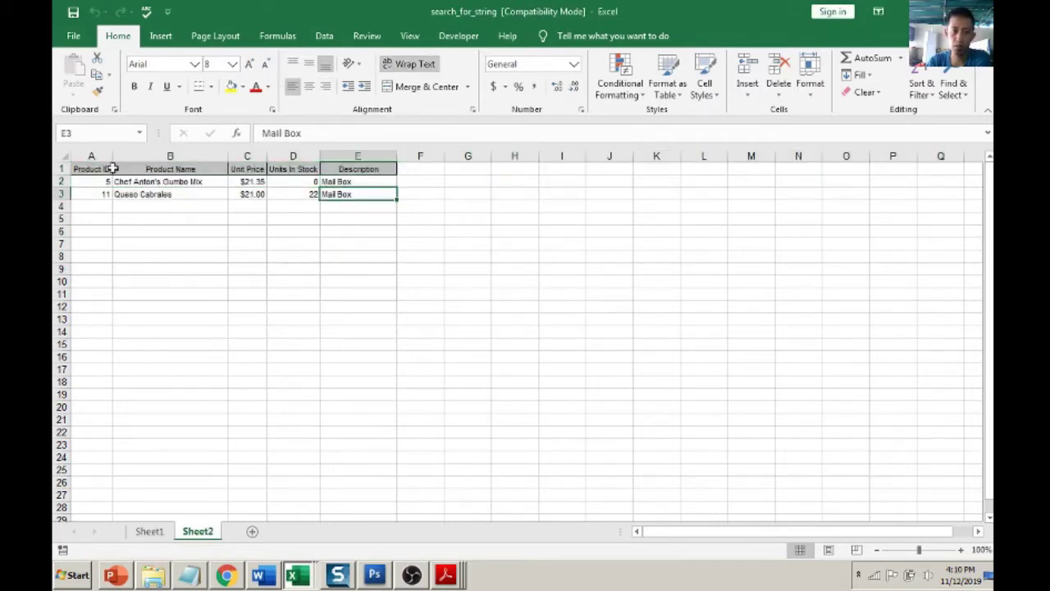
left_click(149, 531)
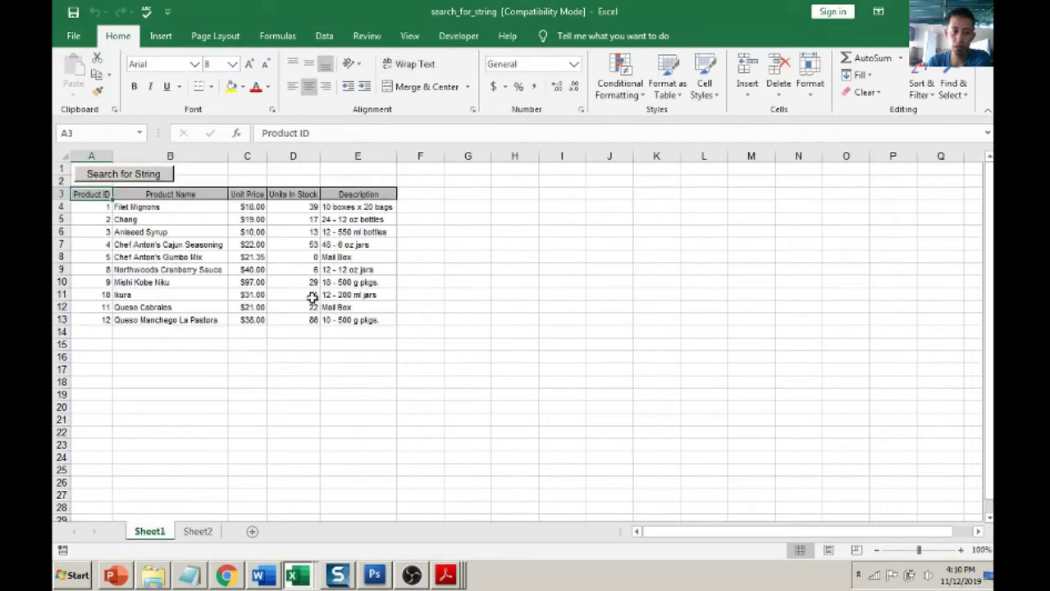
left_click(246, 258)
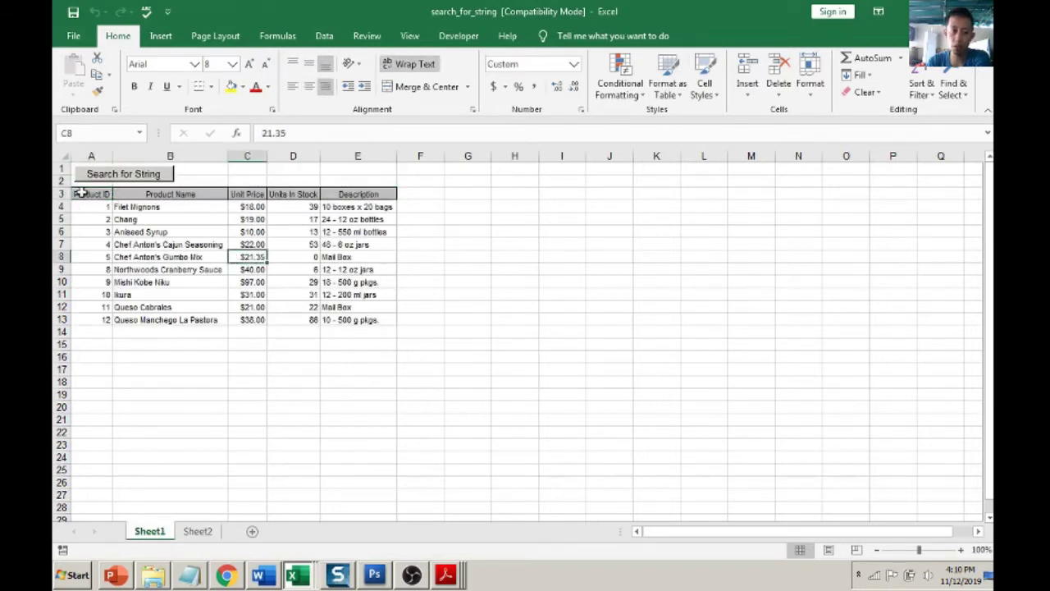
left_click_drag(95, 197, 366, 316)
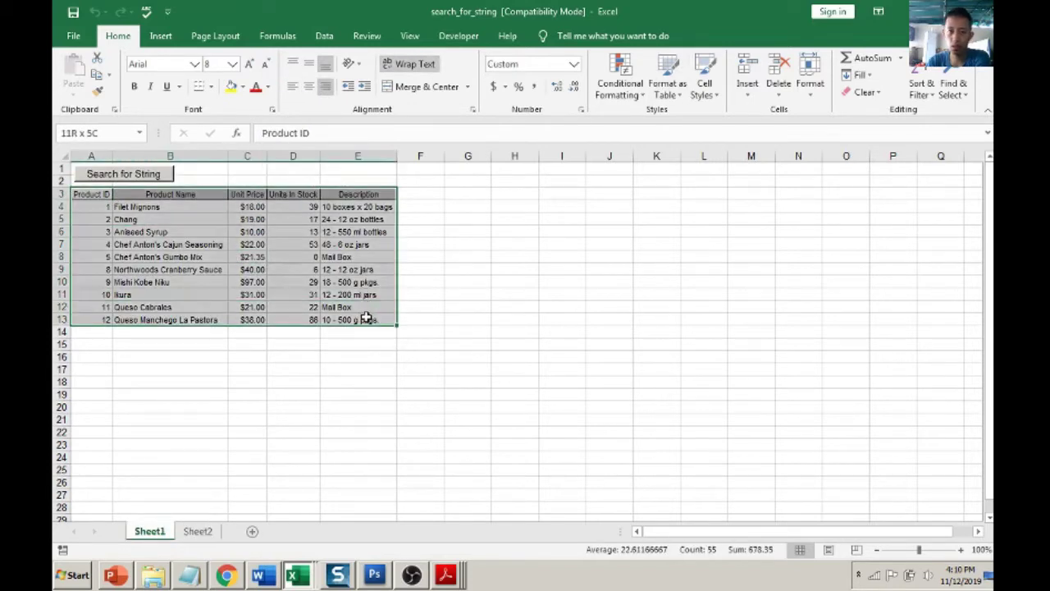
left_click(361, 371)
Step: Delete the copied rows A2:E4 on Sheet2, leaving only the header
left_click(198, 532)
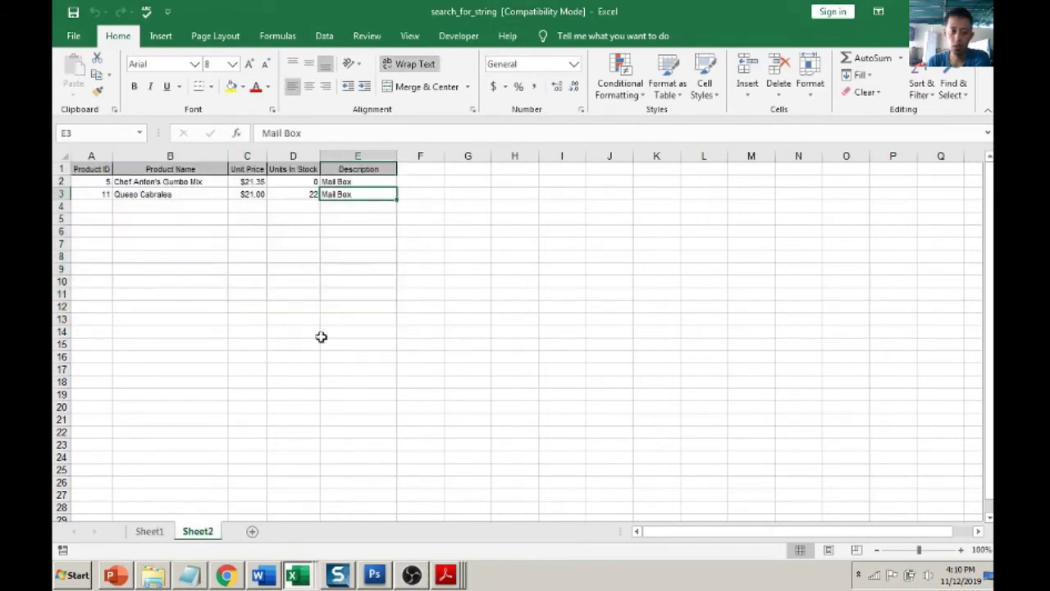
left_click_drag(103, 180, 365, 224)
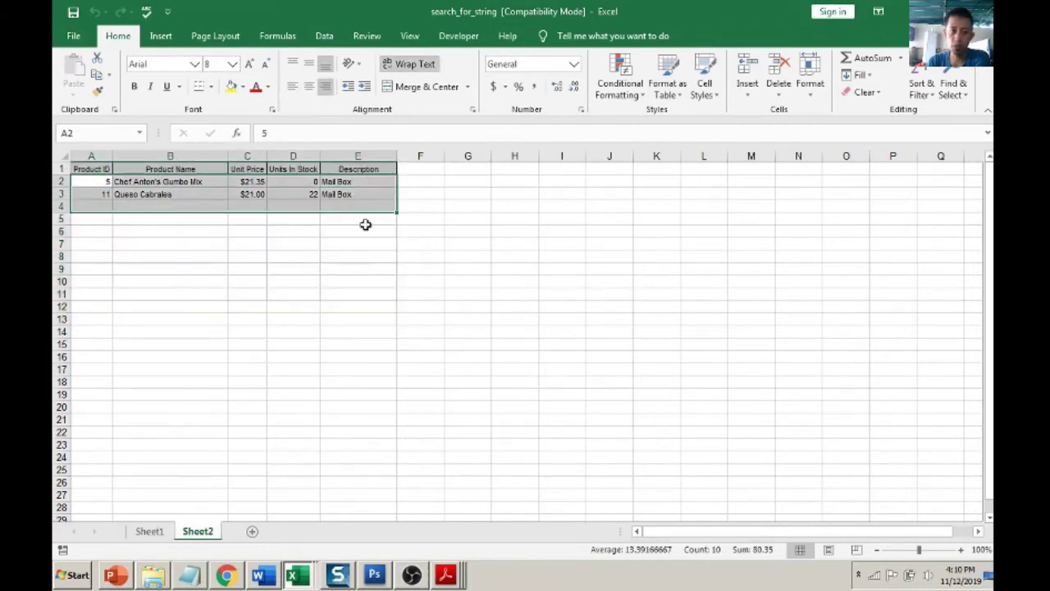
key("Delete")
left_click(336, 184)
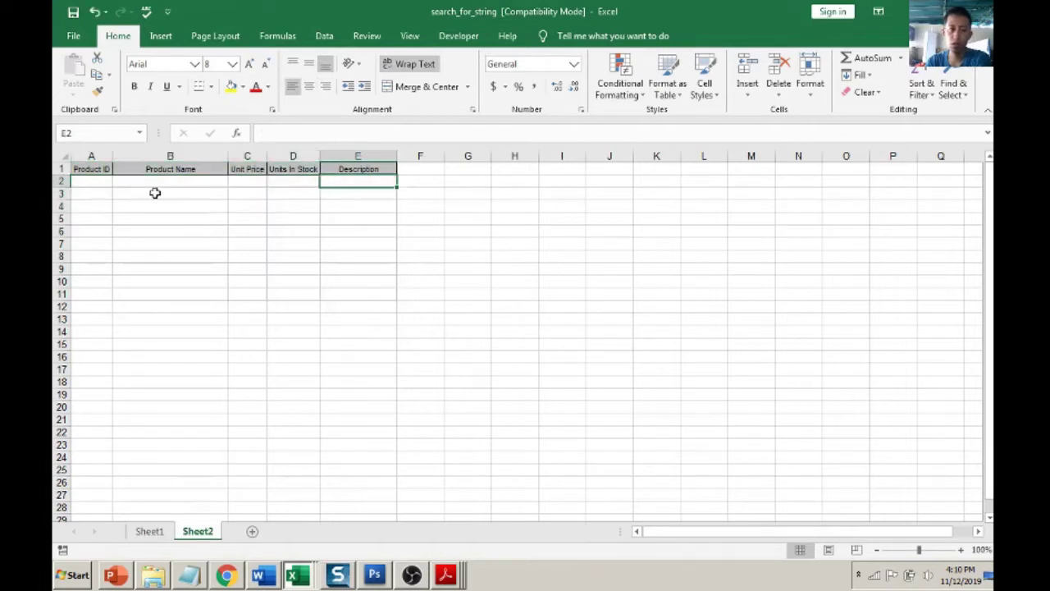
Step: Open the SearchForString macro's code from the This Workbook macro list
left_click(156, 533)
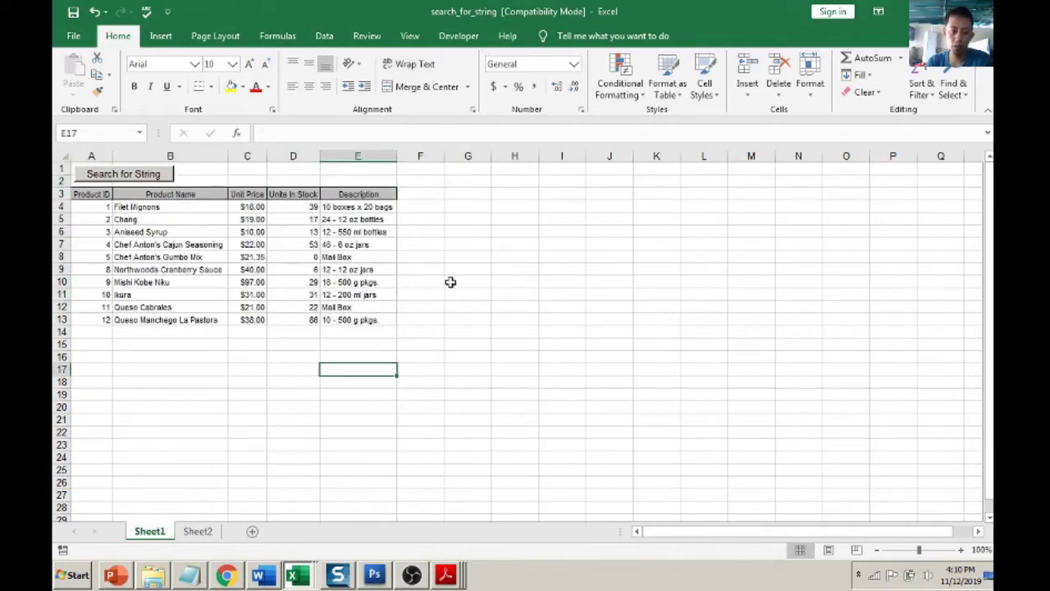
left_click(455, 39)
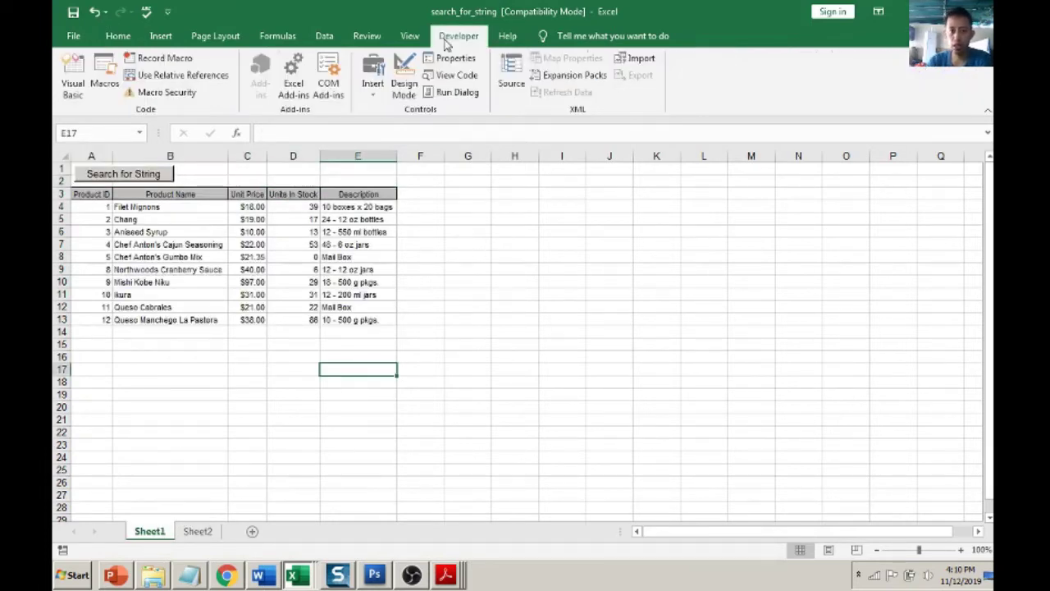
left_click(105, 79)
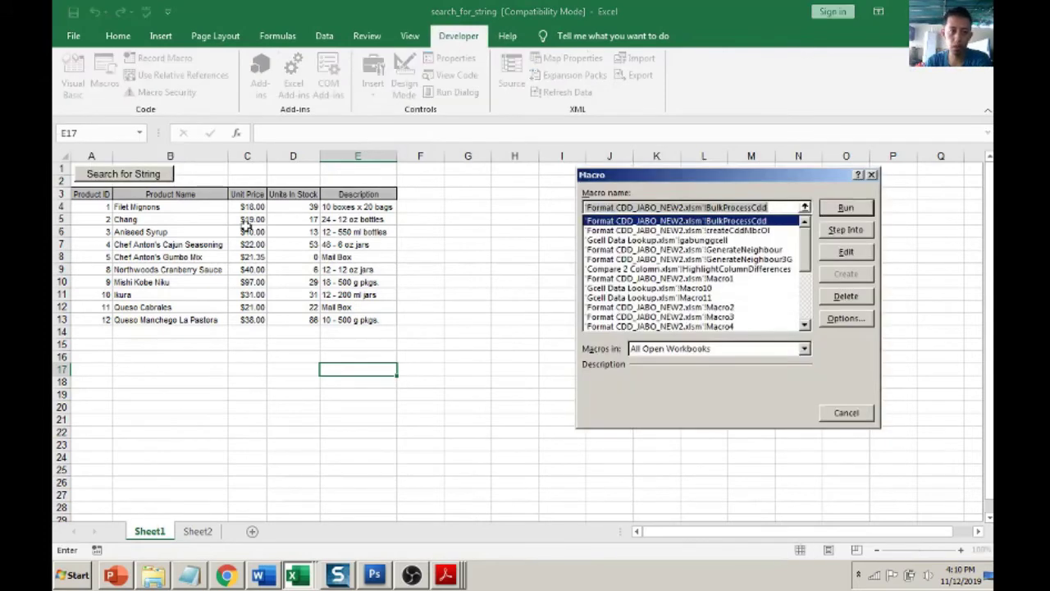
left_click(802, 349)
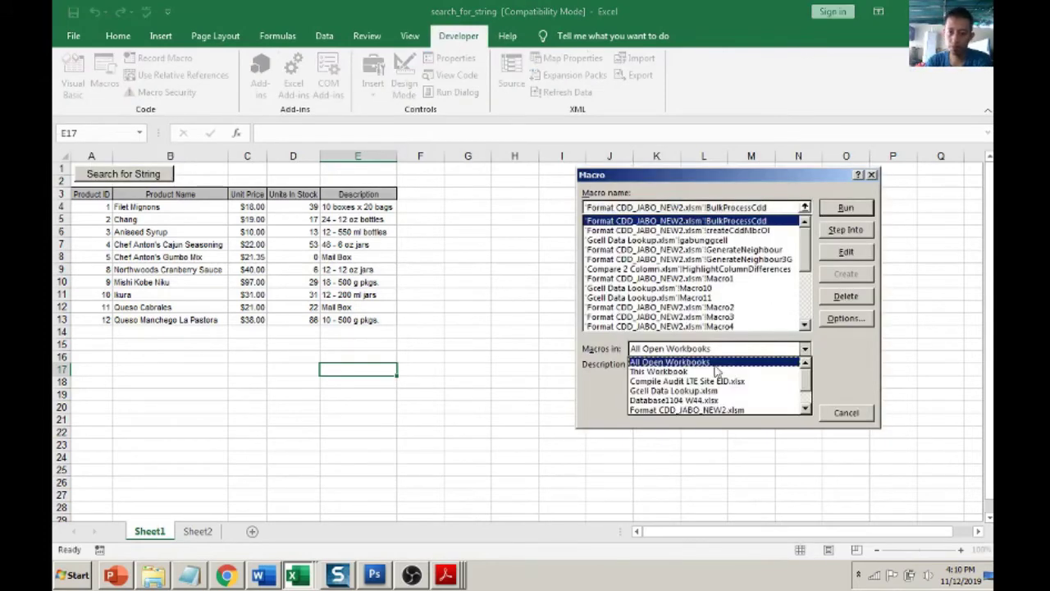
left_click(700, 369)
left_click(634, 222)
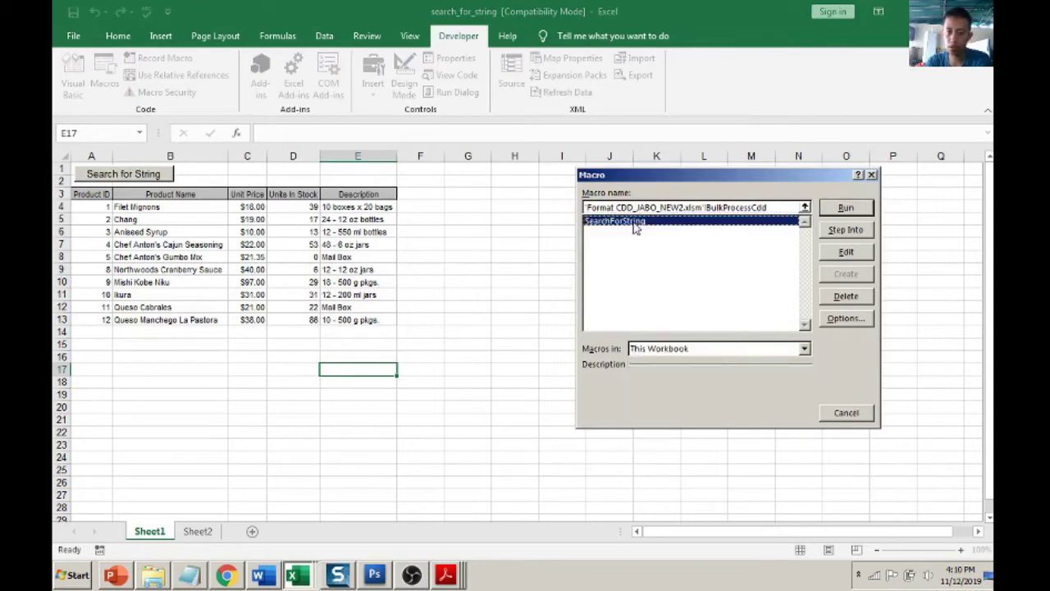
left_click(834, 255)
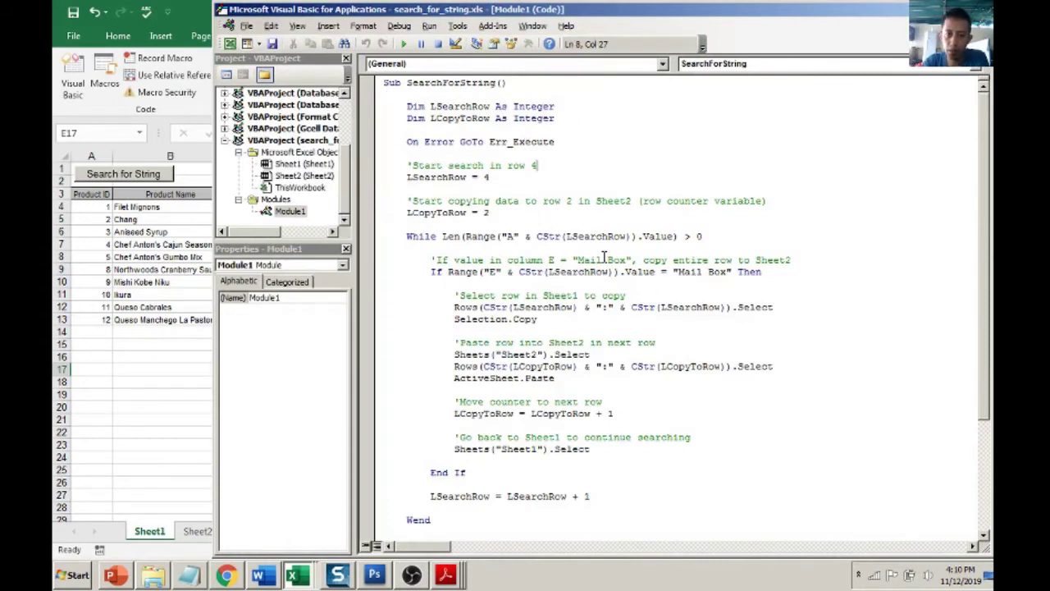
Step: Note the 'Mail Box' search text in the code, then select the Ikura description in E11
left_click_drag(677, 271, 717, 273)
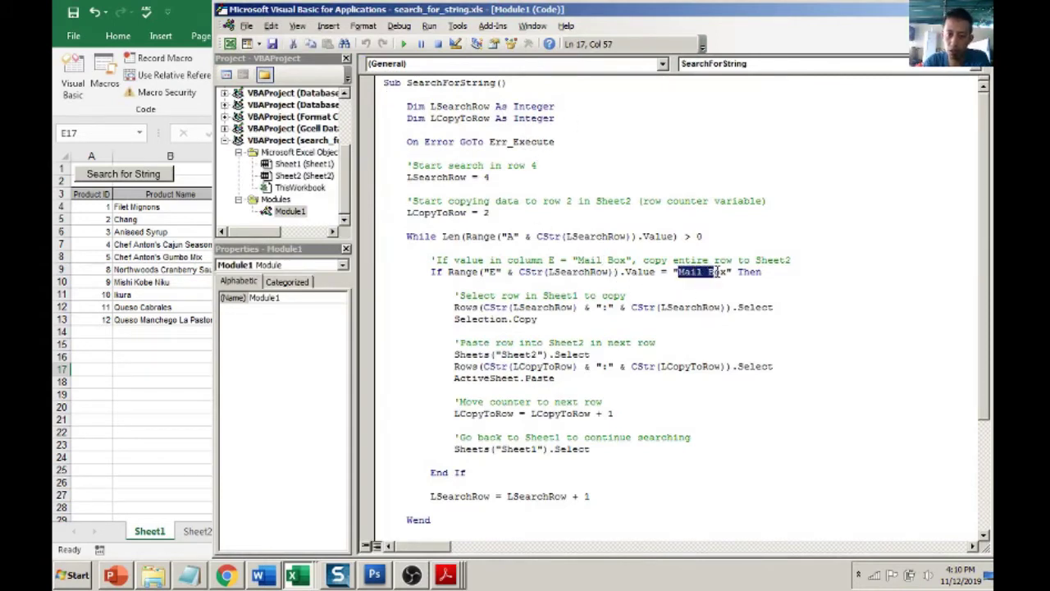
left_click(709, 295)
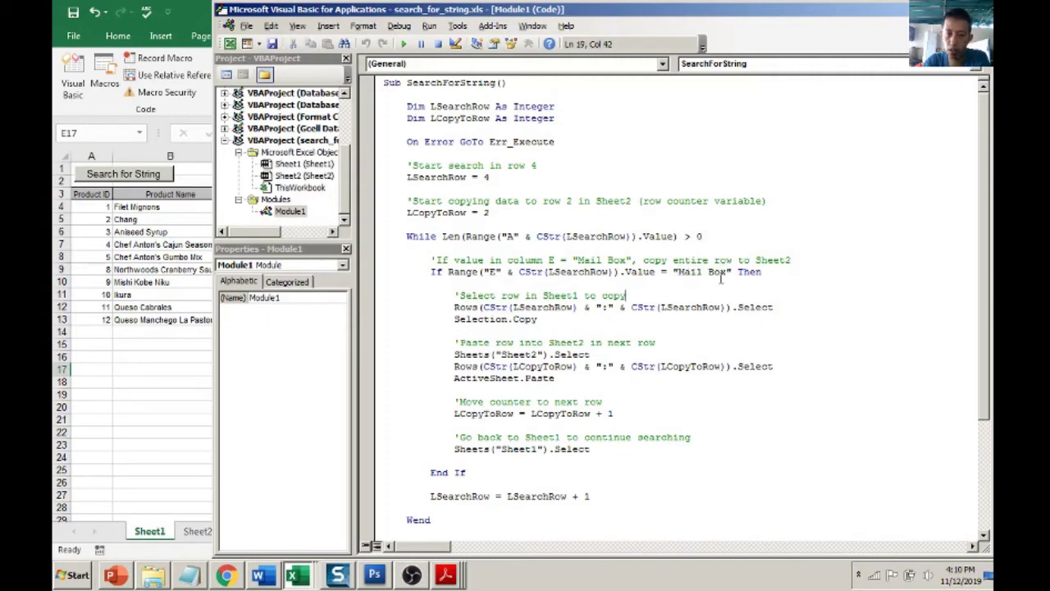
left_click(172, 345)
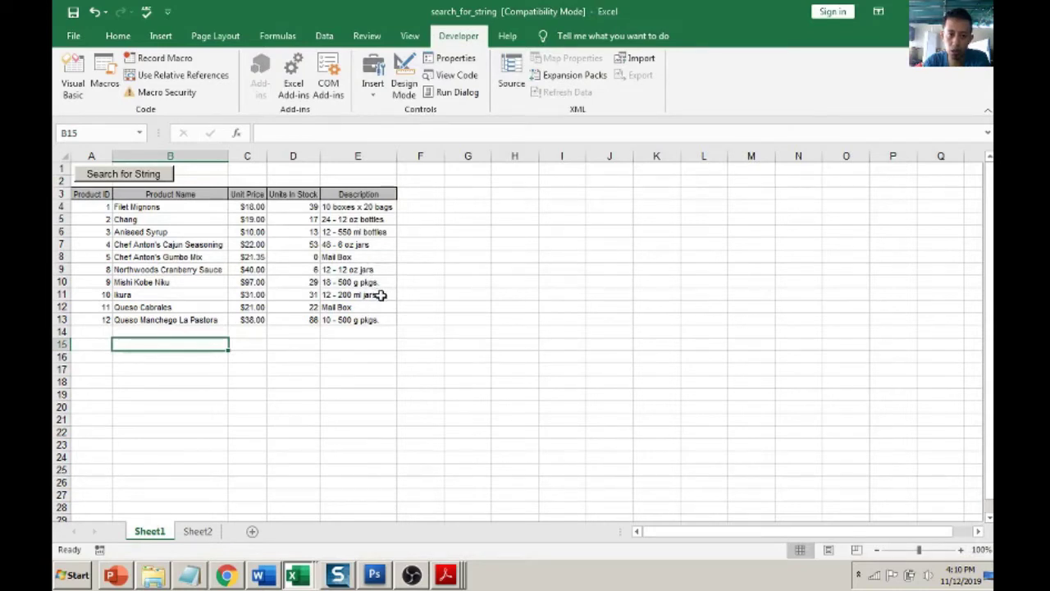
left_click(381, 296)
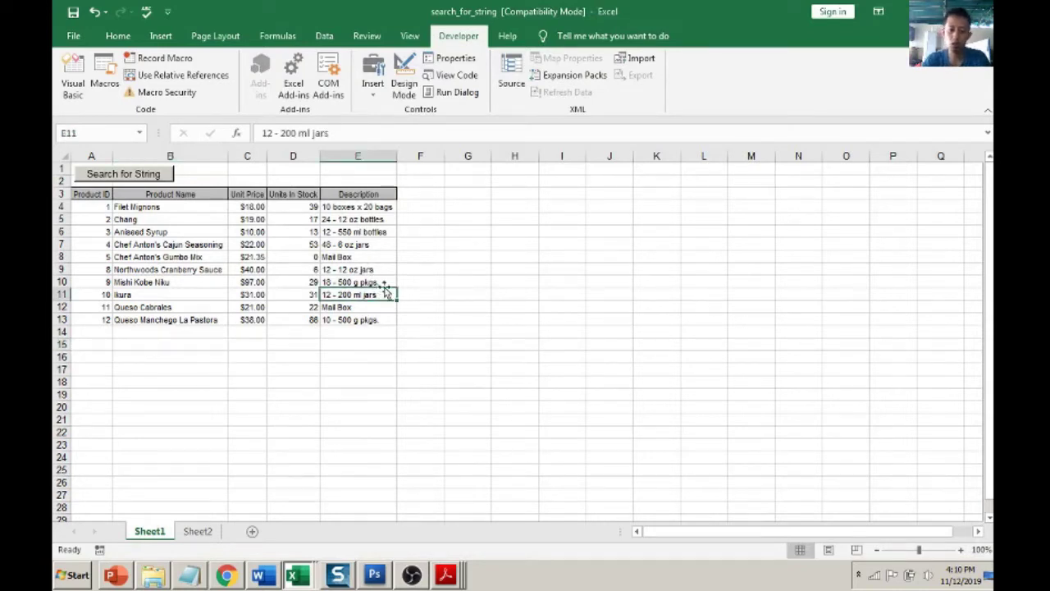
Step: Enter tes as the description in E11, E13 and E7
type("tes")
left_click(377, 320)
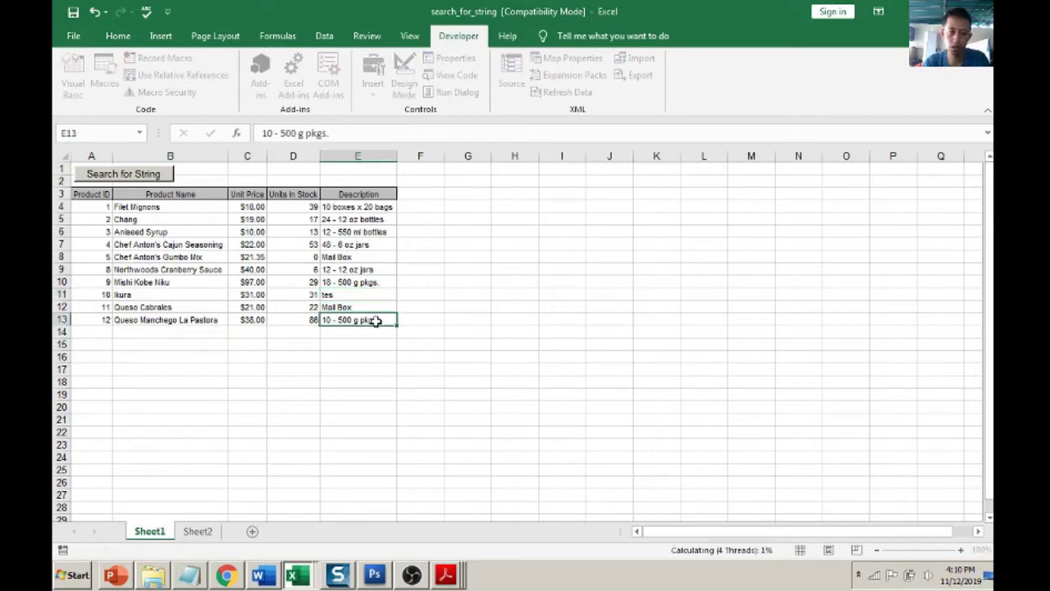
type("tes")
key("Return")
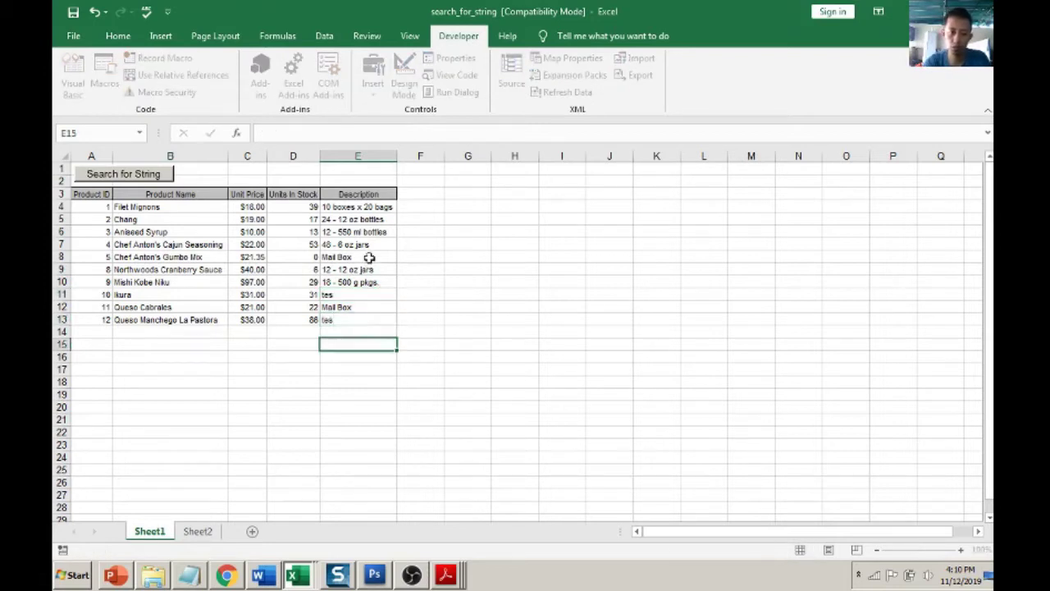
left_click(373, 244)
type("tes")
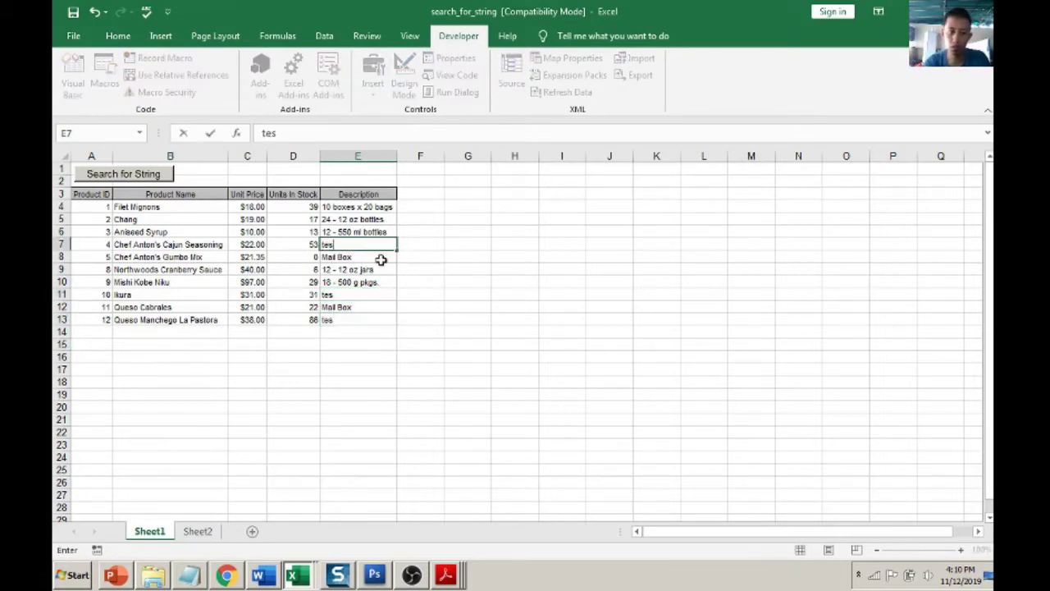
left_click(375, 256)
Step: Change the macro's search string from 'Mail Box' to 'tes' in the VBA editor
key("alt+F11")
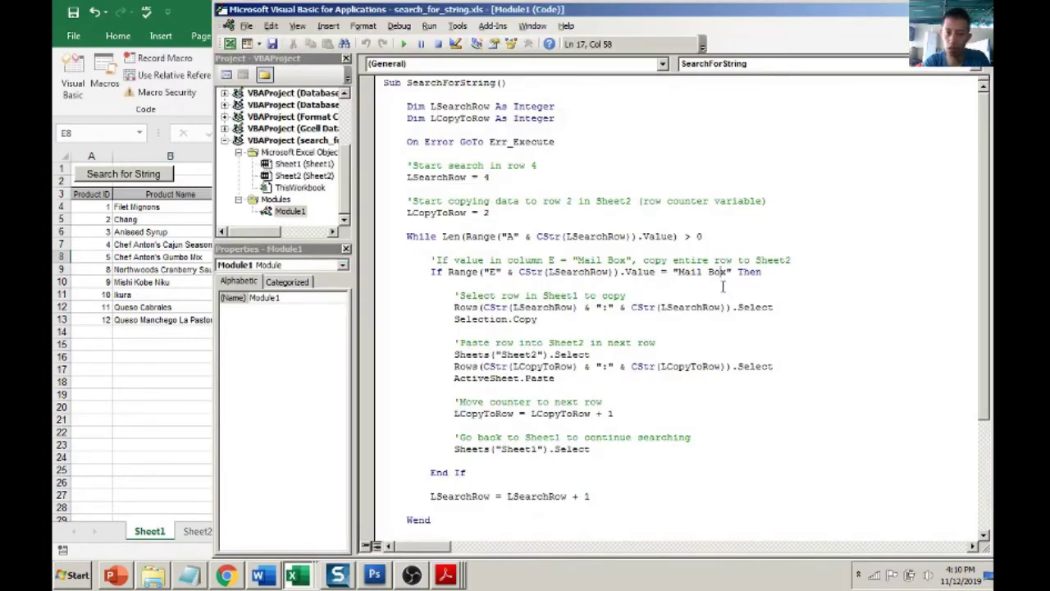
left_click_drag(680, 273, 723, 274)
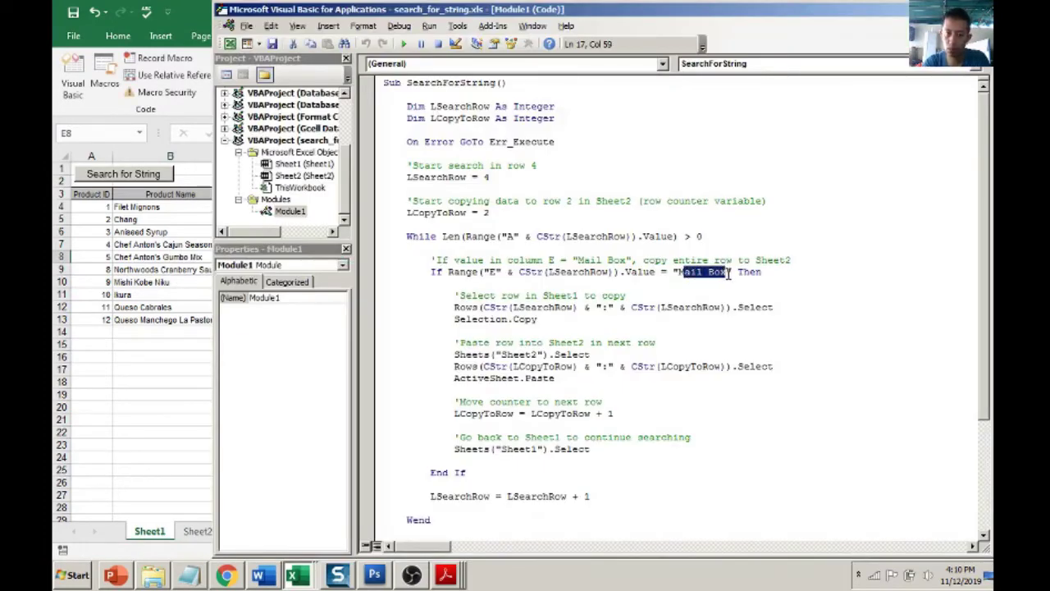
type("tea")
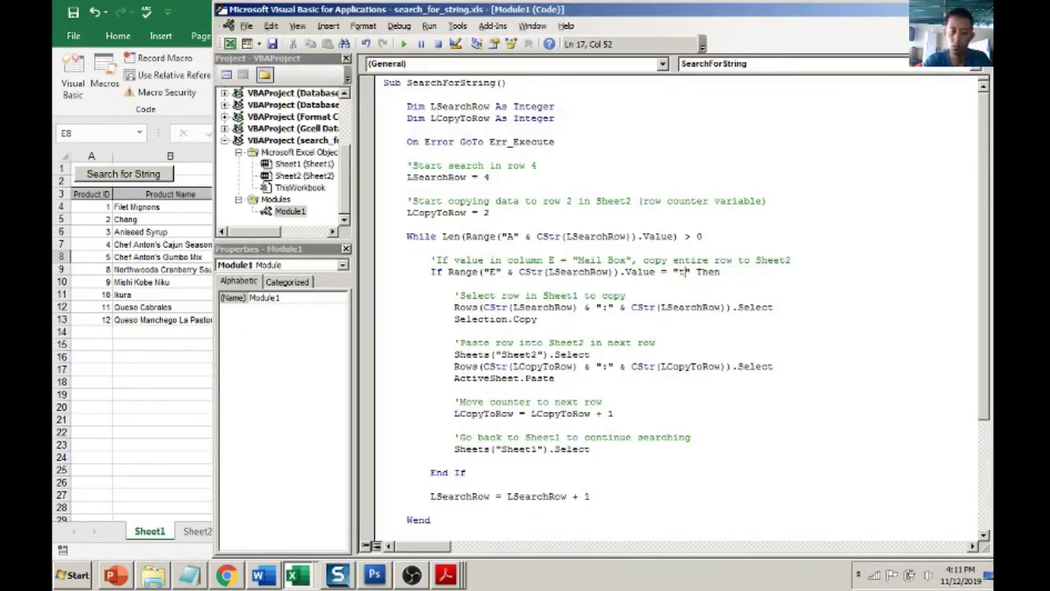
key("Down")
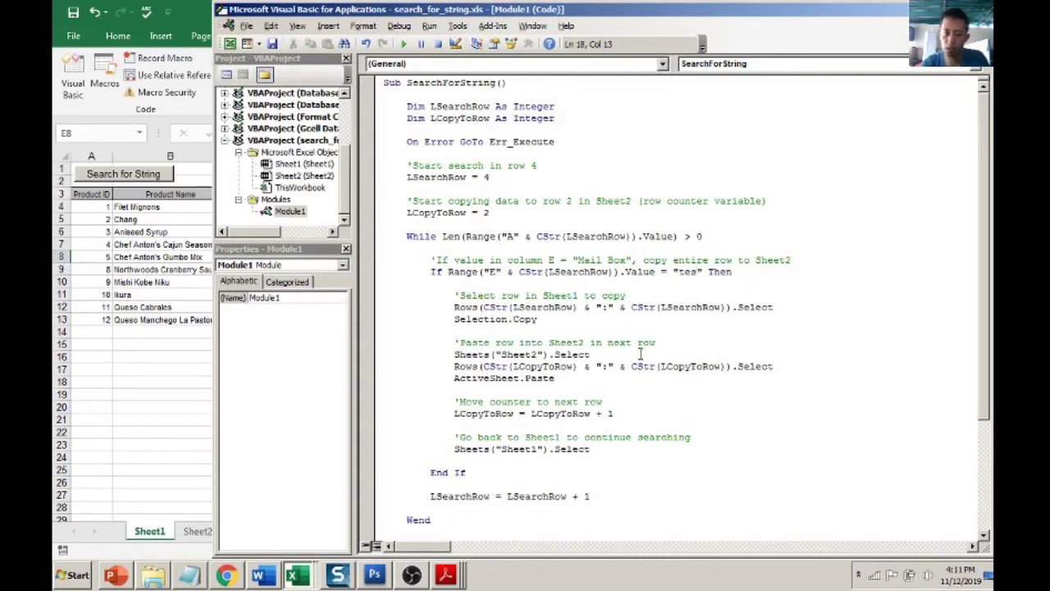
left_click(640, 378)
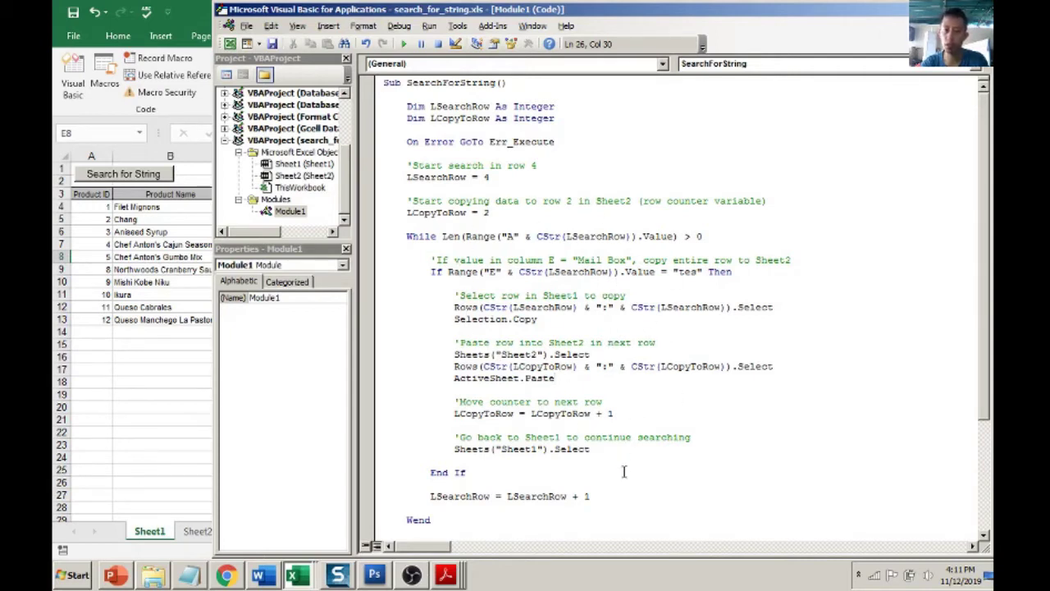
left_click(164, 353)
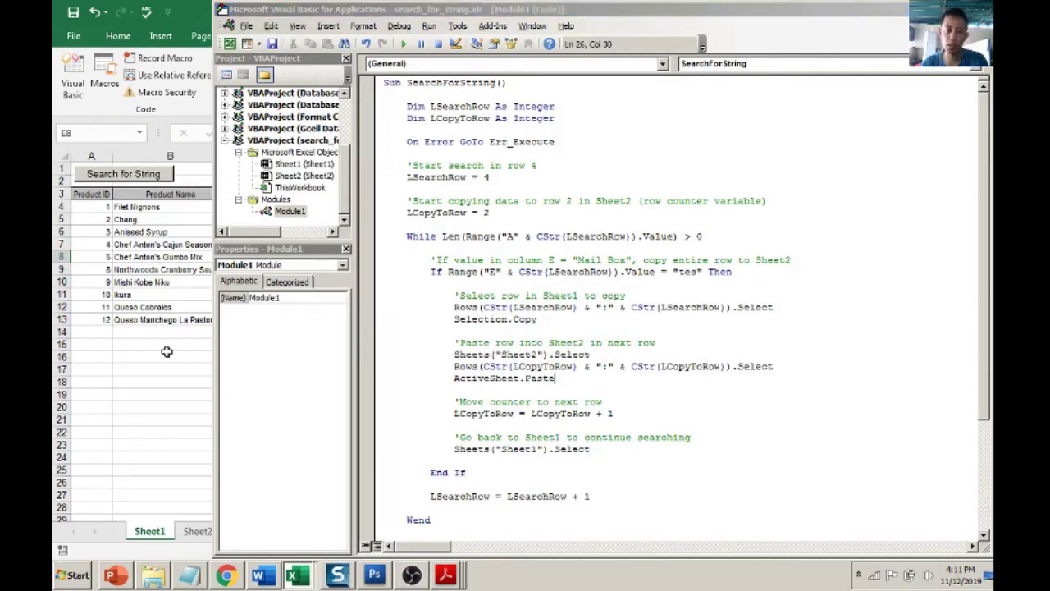
left_click(449, 269)
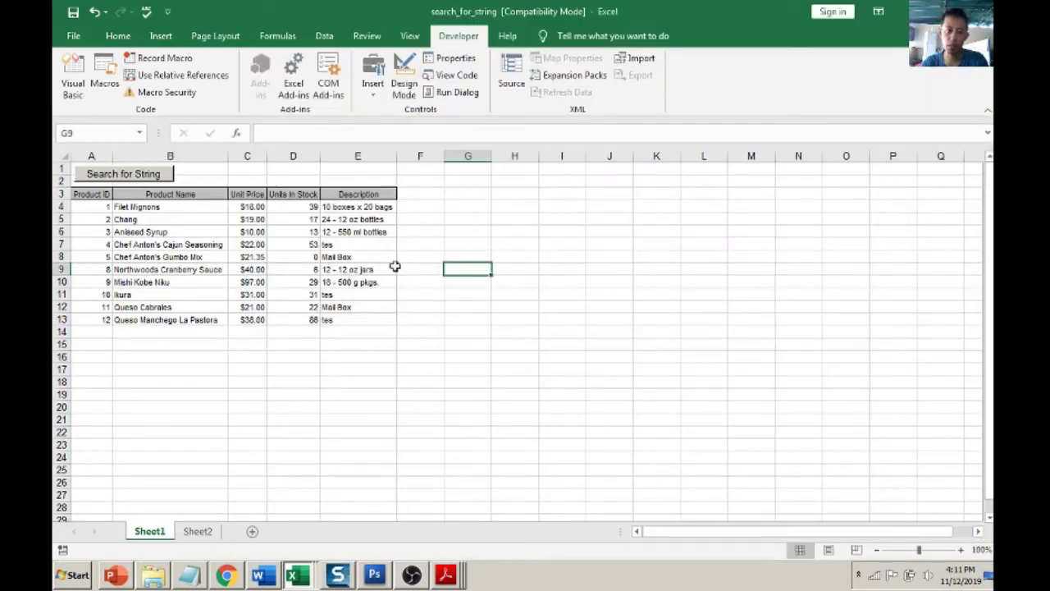
Step: Rerun Search for String and verify Sheet2 now holds the tes products with IDs 4, 10 and 12
left_click(95, 176)
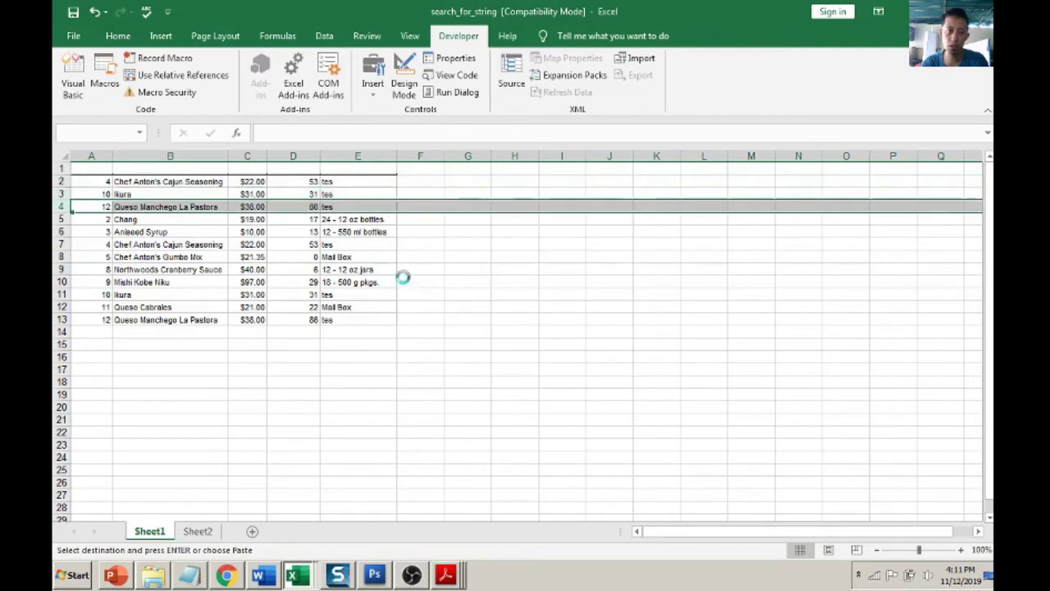
left_click(578, 325)
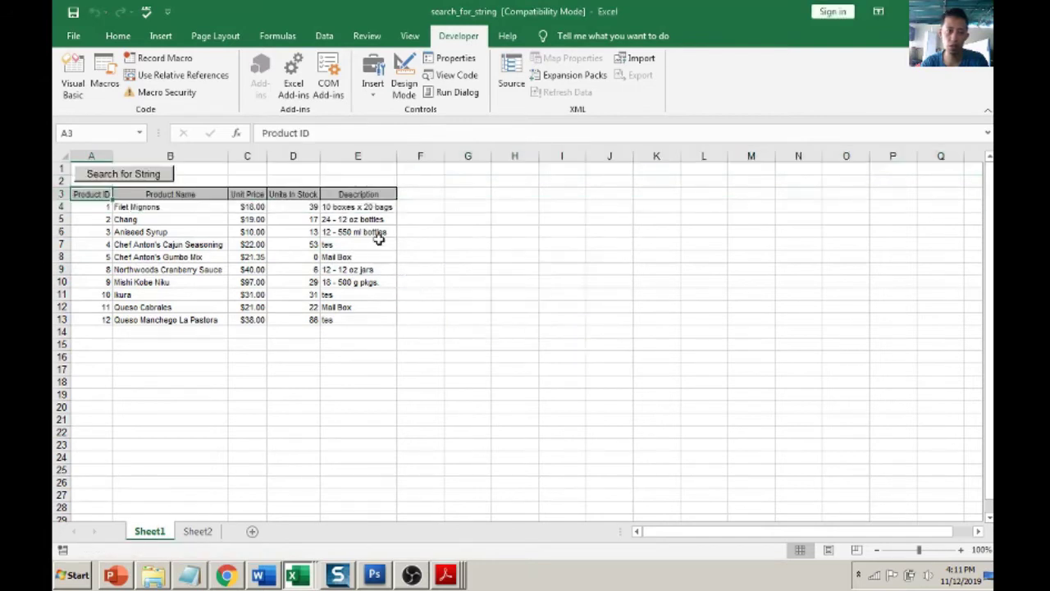
left_click(201, 531)
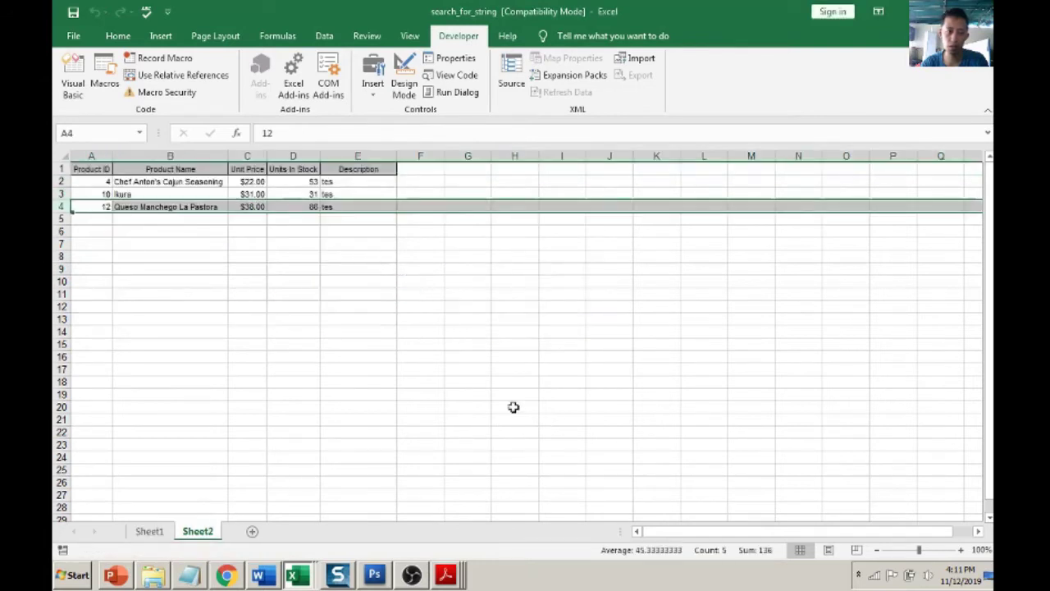
left_click(361, 194)
left_click(388, 257)
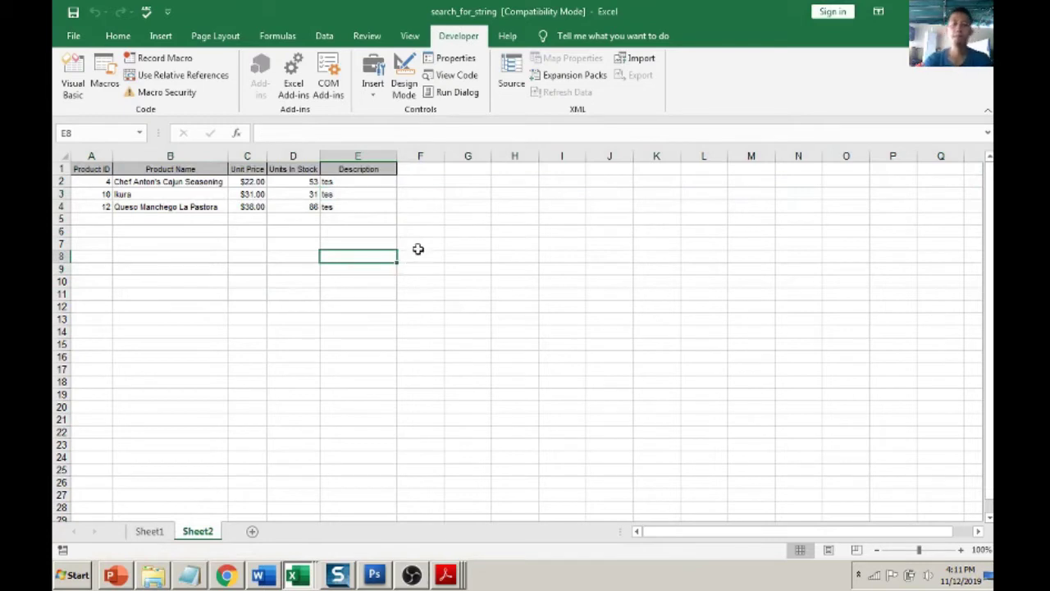
left_click(353, 208)
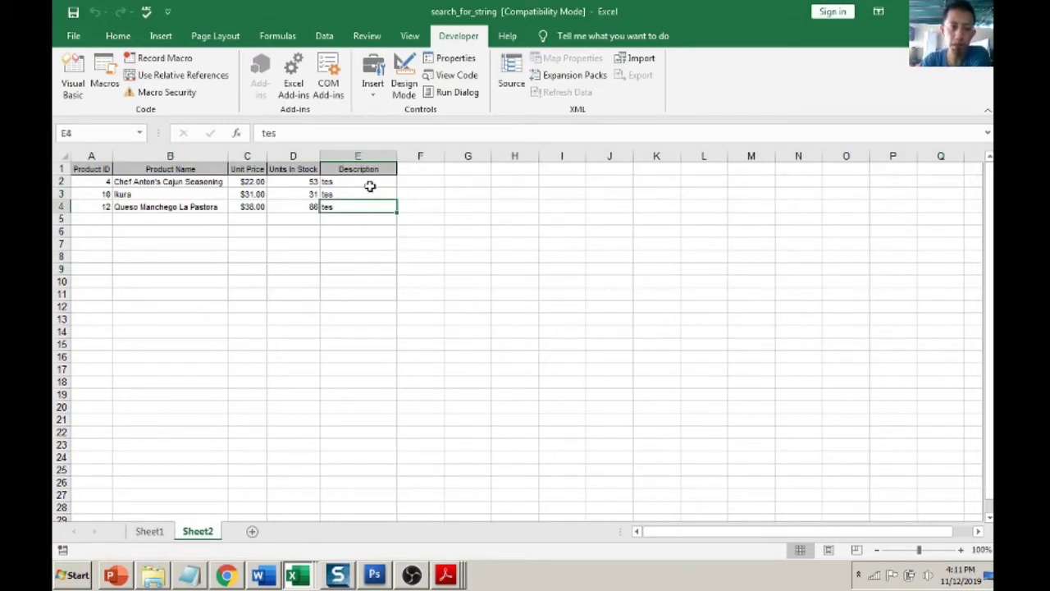
left_click_drag(92, 185, 304, 209)
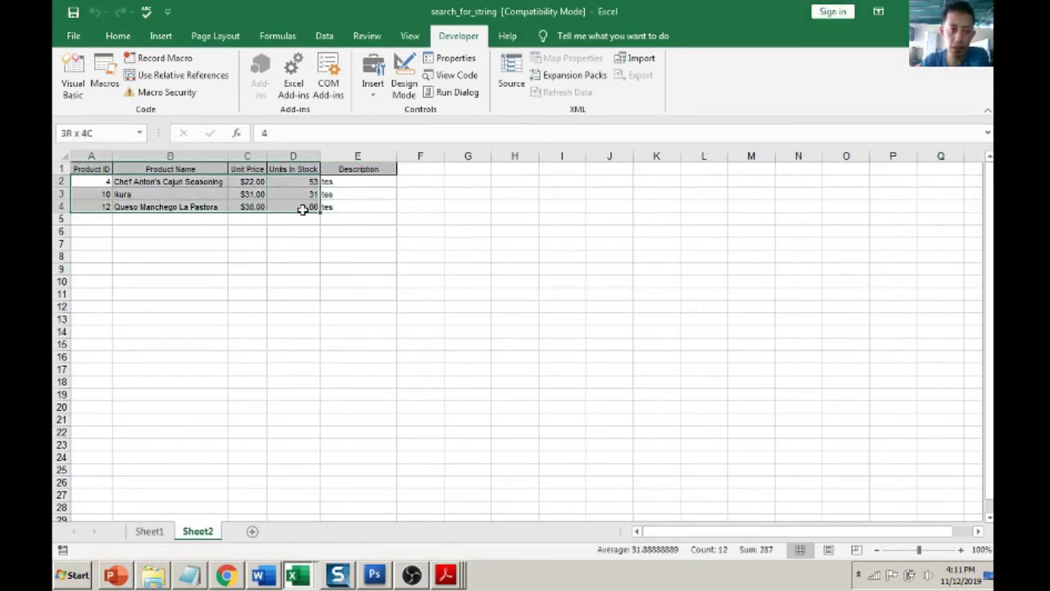
left_click(346, 208)
left_click(156, 533)
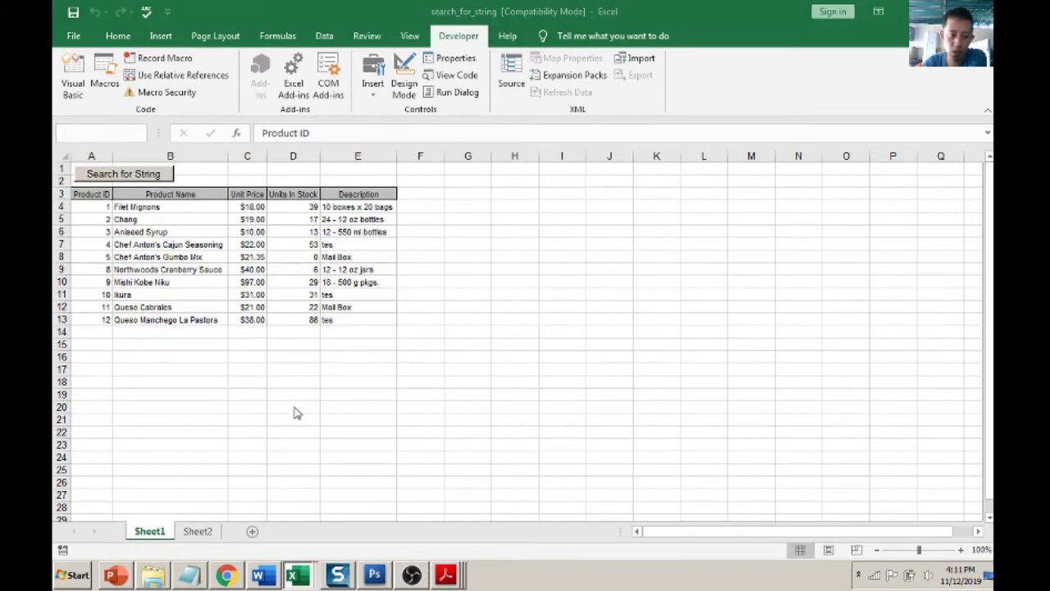
Step: Switch to the Gcell Data Lookup workbook and browse the GCELL_Baru sheet
left_click(202, 325)
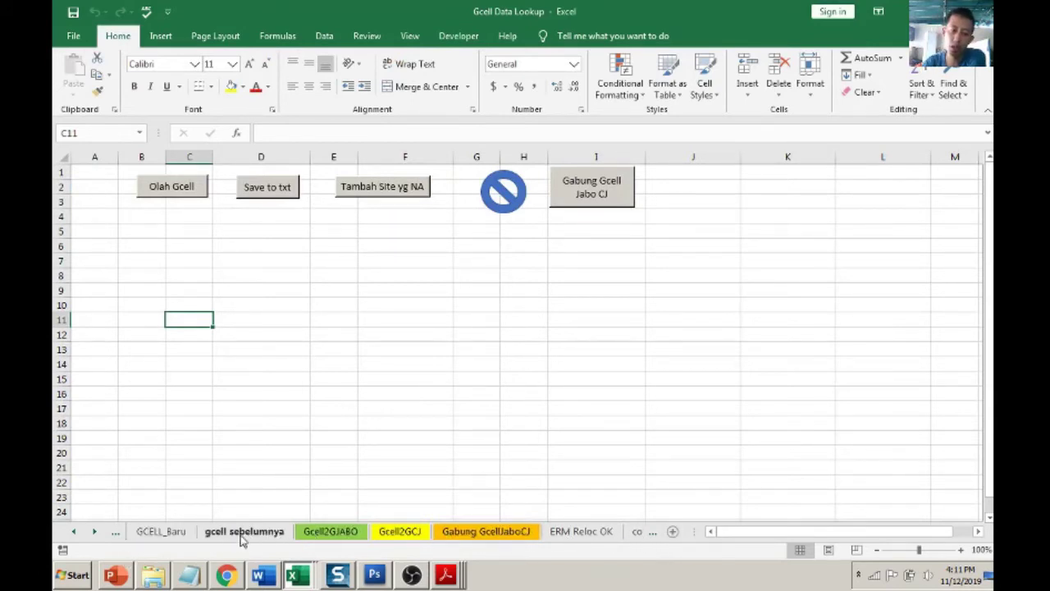
left_click(161, 532)
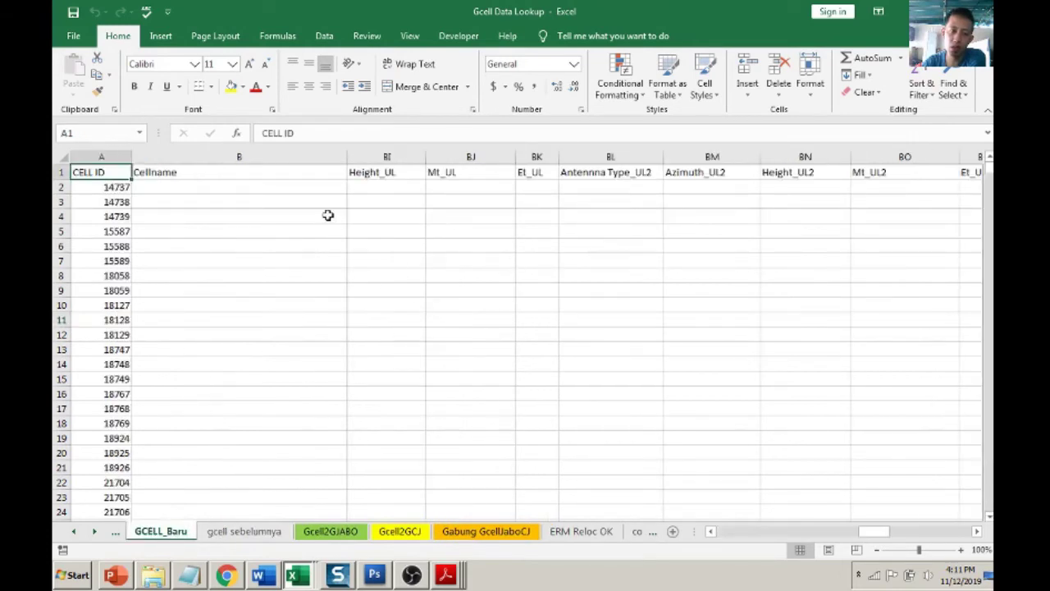
left_click(325, 186)
left_click_drag(881, 531, 871, 532)
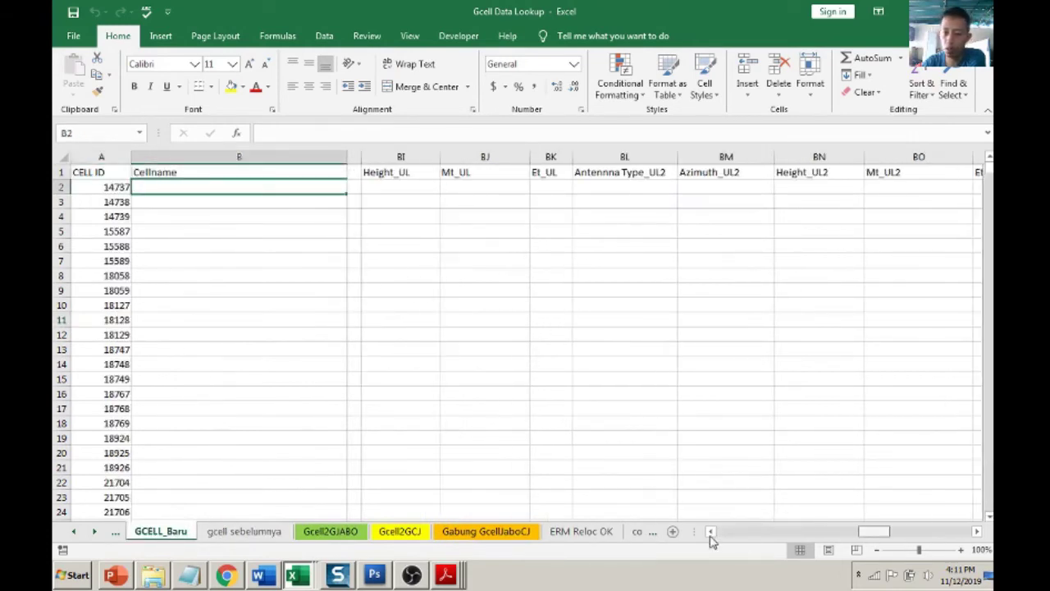
left_click(711, 534, "ctrl")
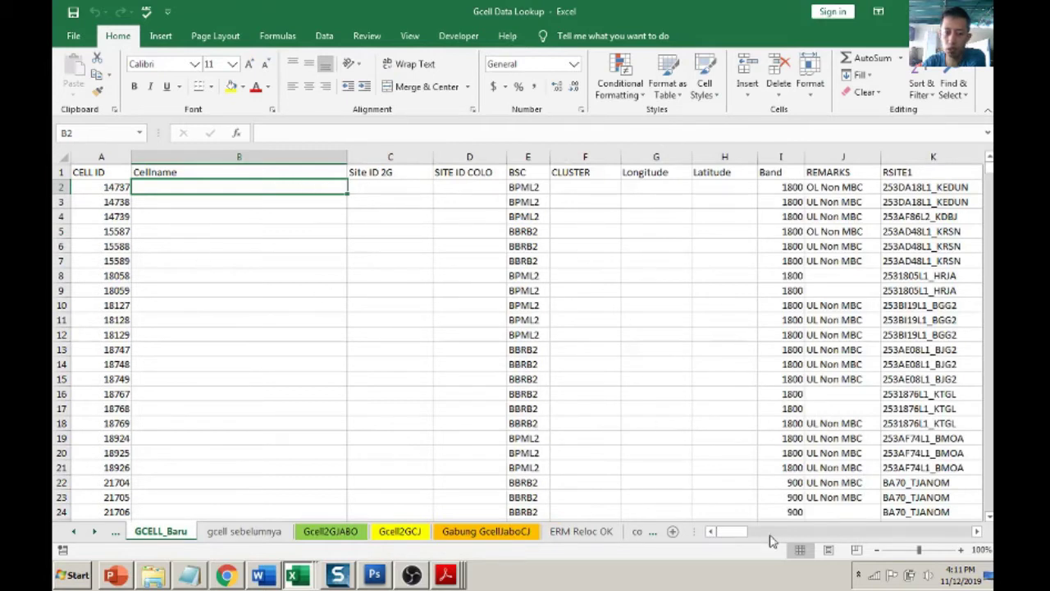
left_click_drag(725, 532, 773, 538)
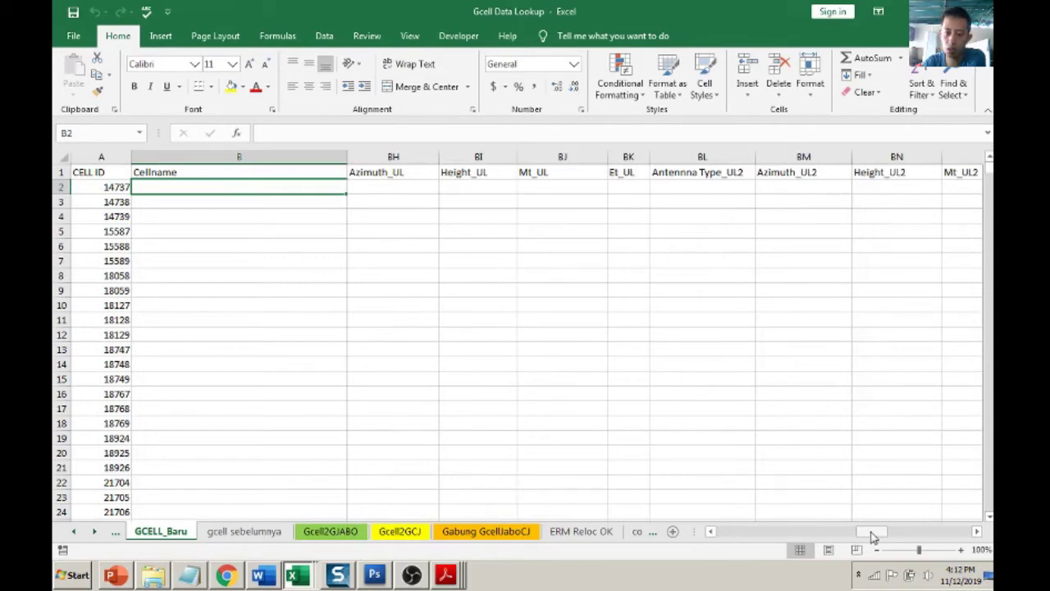
left_click_drag(704, 538, 714, 539)
Step: Compare with the gcell sebelumnya sheet, then go to Sheet1 with the macro buttons
left_click(243, 531)
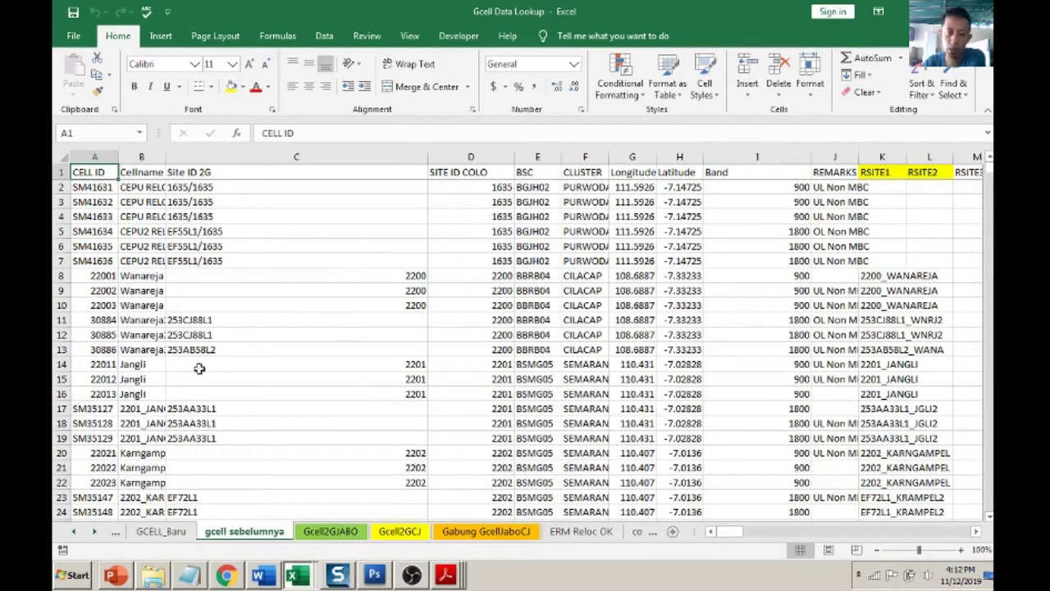
left_click(164, 531)
left_click(78, 535)
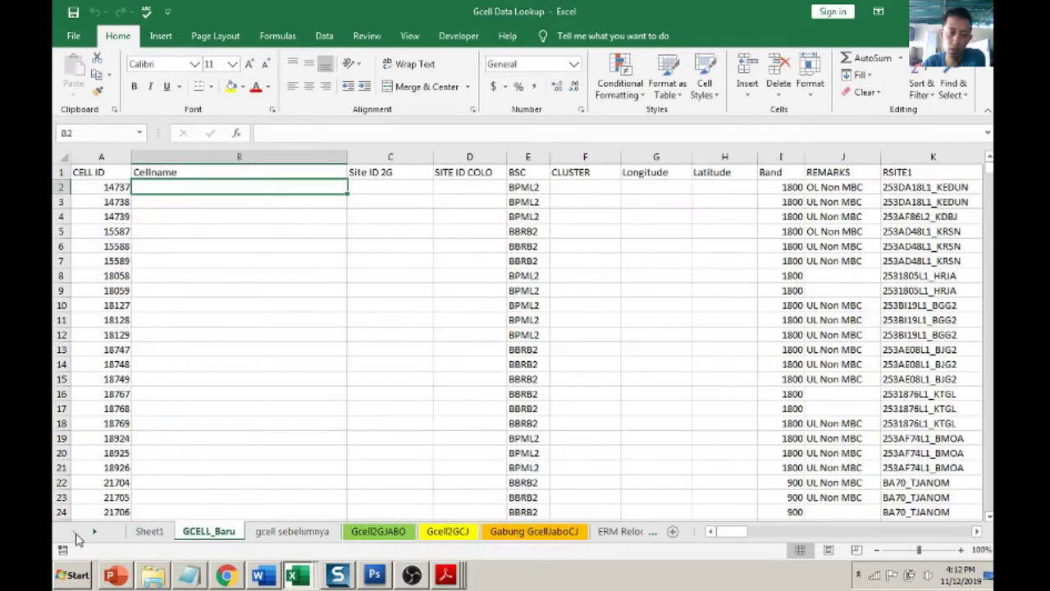
left_click(138, 533)
left_click(307, 290)
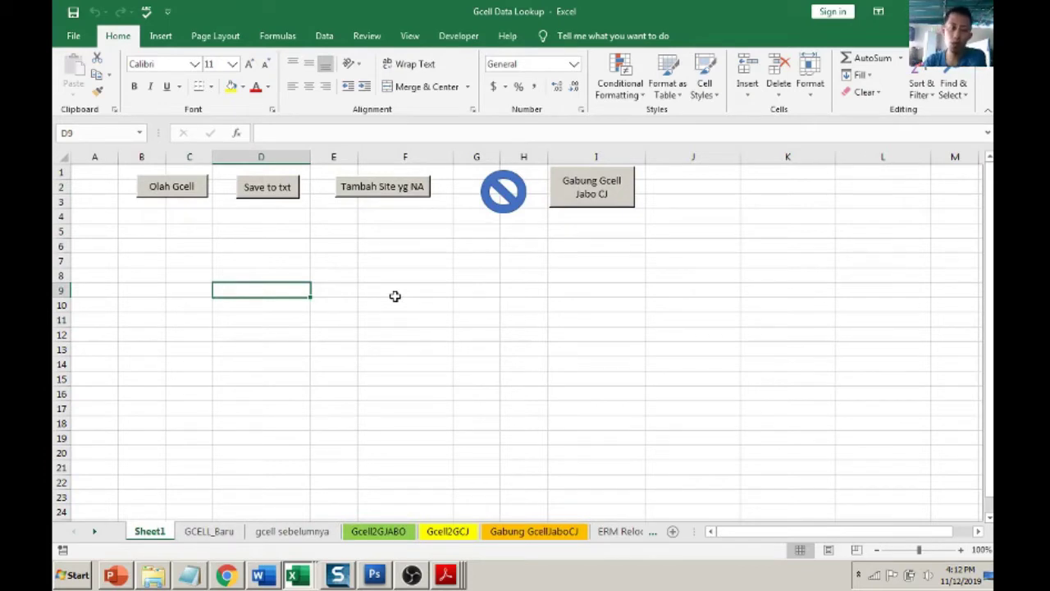
Step: Run Olah Gcell and check the filled-in Cellname values on GCELL_Baru
left_click(184, 195)
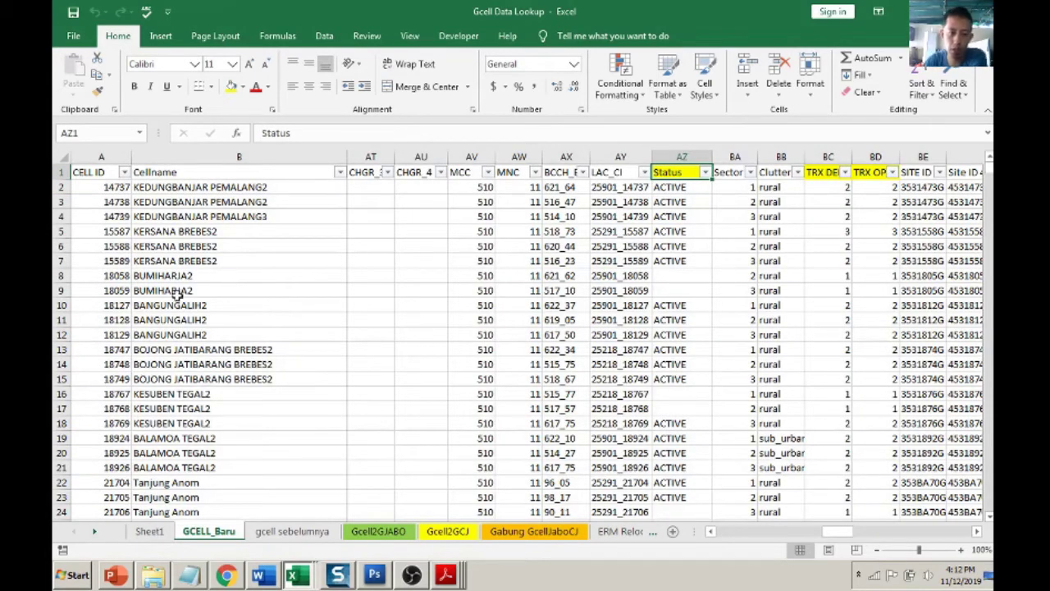
left_click(199, 258)
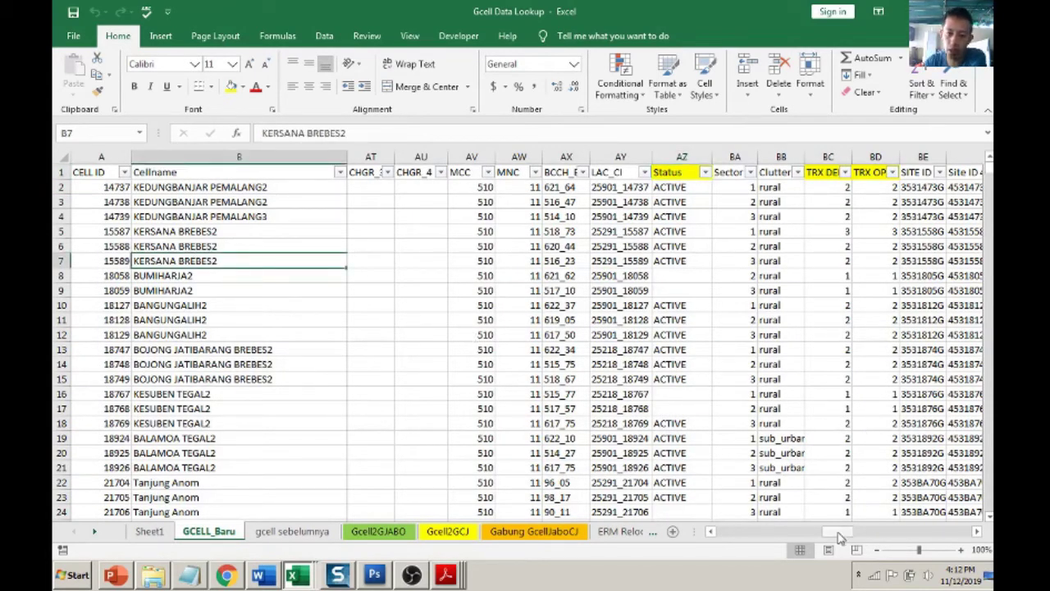
left_click_drag(839, 532, 753, 544)
left_click_drag(391, 546, 390, 468)
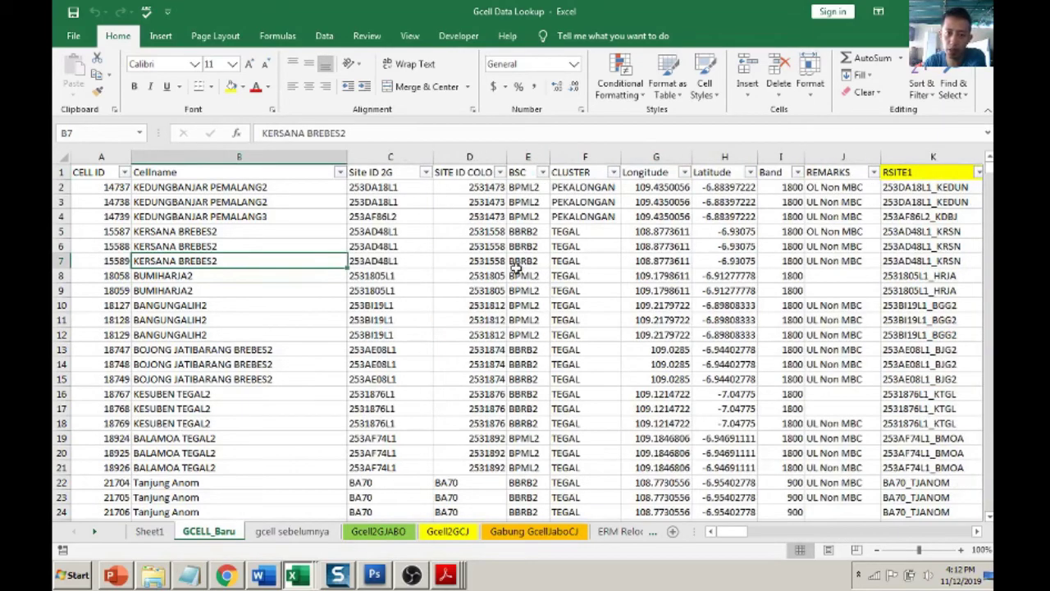
left_click(262, 246)
Step: Compare against gcell sebelumnya, then return to Sheet1's macro buttons
left_click(813, 215)
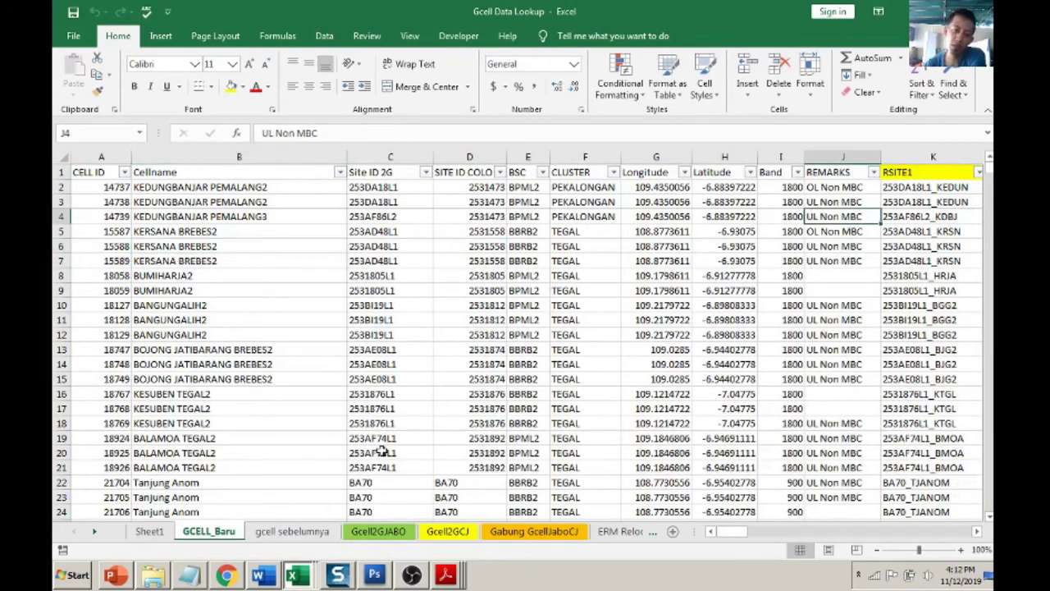
left_click(288, 532)
left_click(209, 532)
left_click(150, 532)
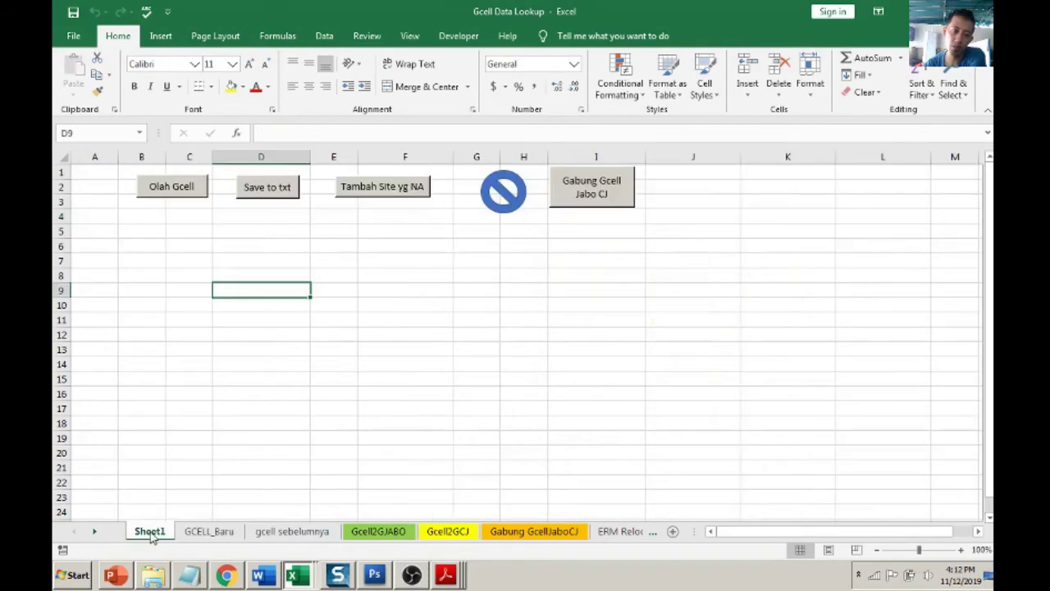
left_click(344, 292)
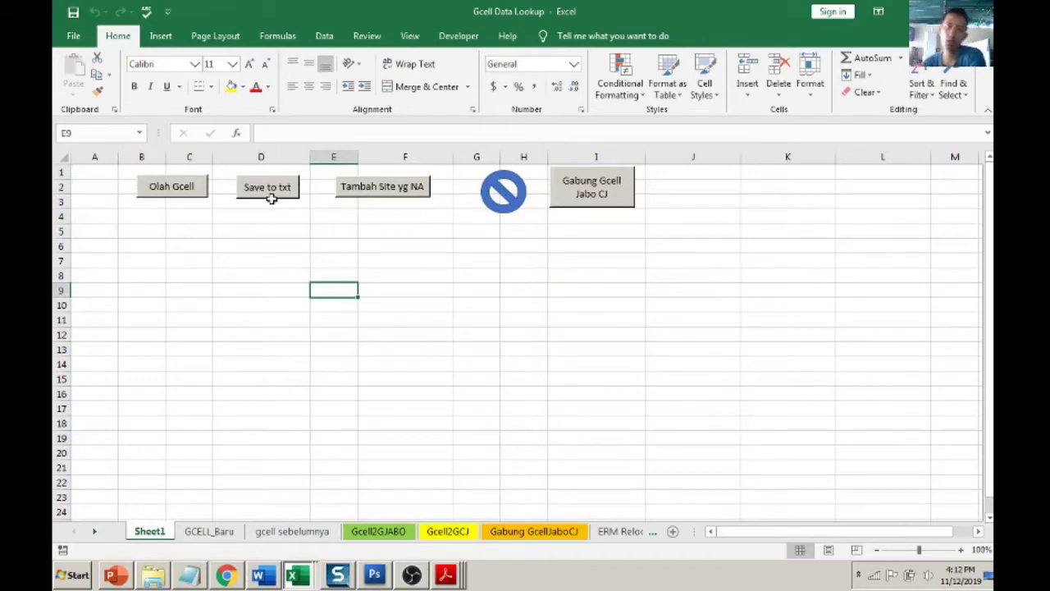
Step: View the GCELL_Baru sheet and its tab options, then return to Sheet1 without changes
left_click(210, 531)
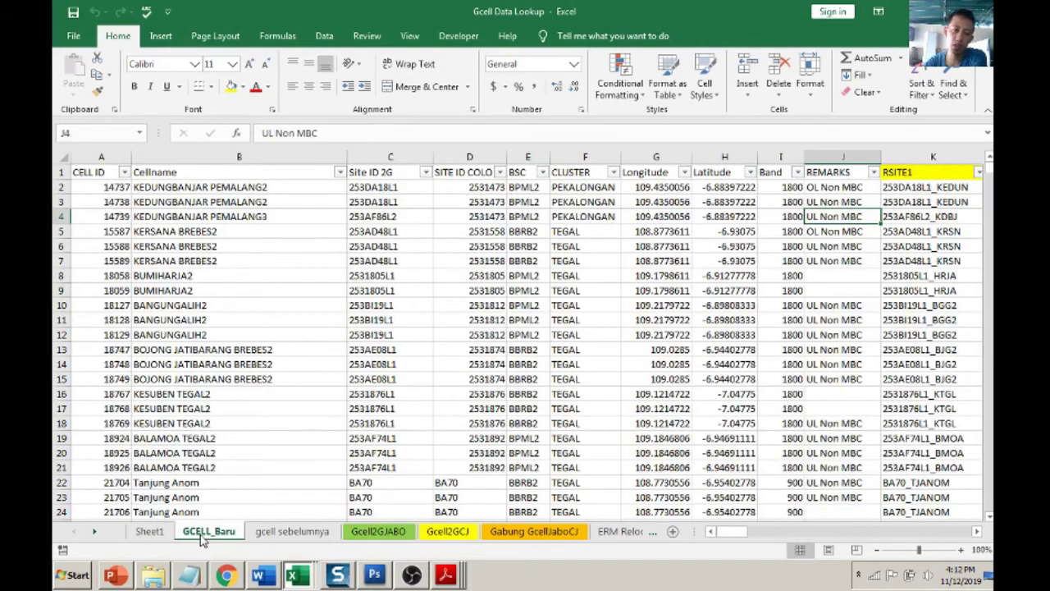
right_click(201, 537)
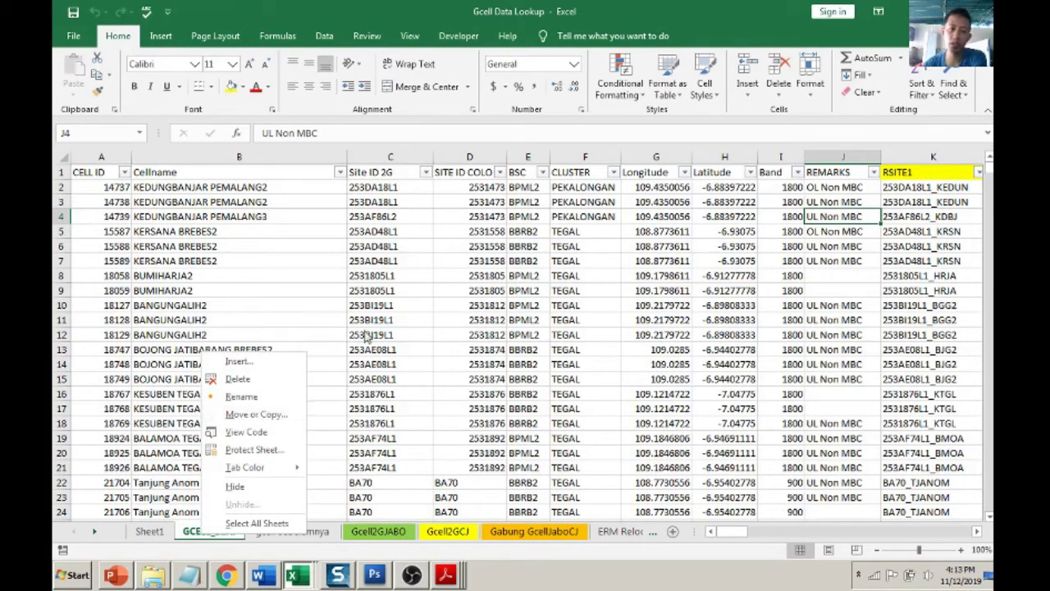
key("Escape")
left_click(148, 531)
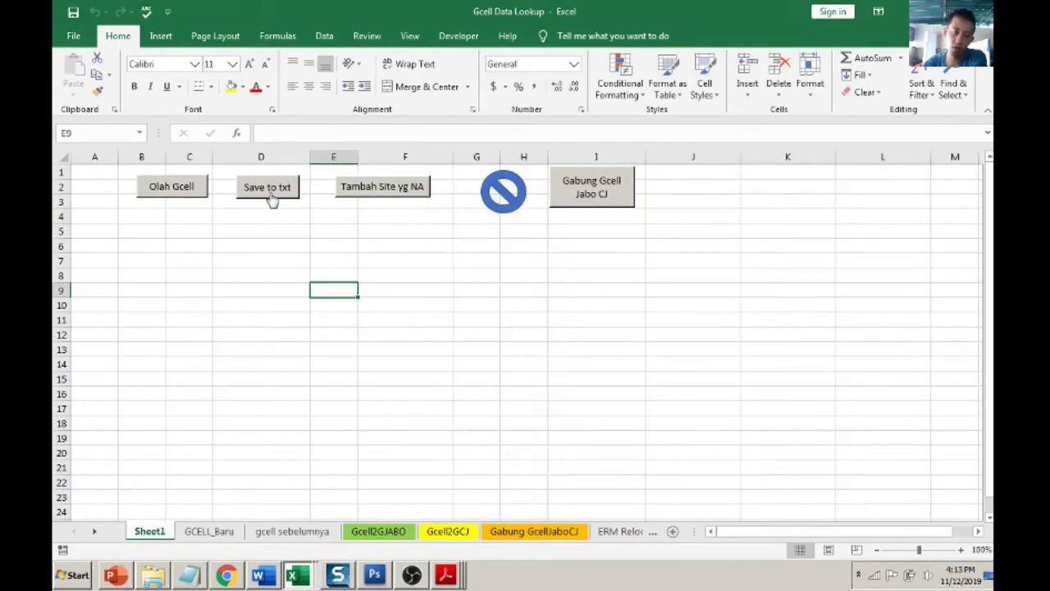
Step: Export via Save to txt, answering No to 'Ini Gcell Jabo?', then open the latihan VBA folder
left_click(270, 193)
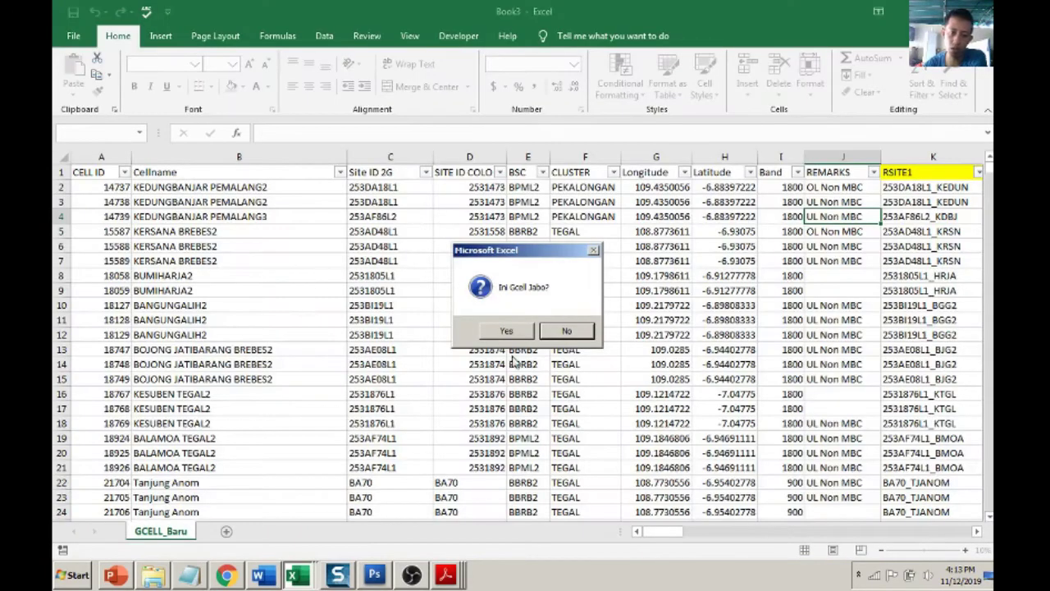
left_click(568, 331)
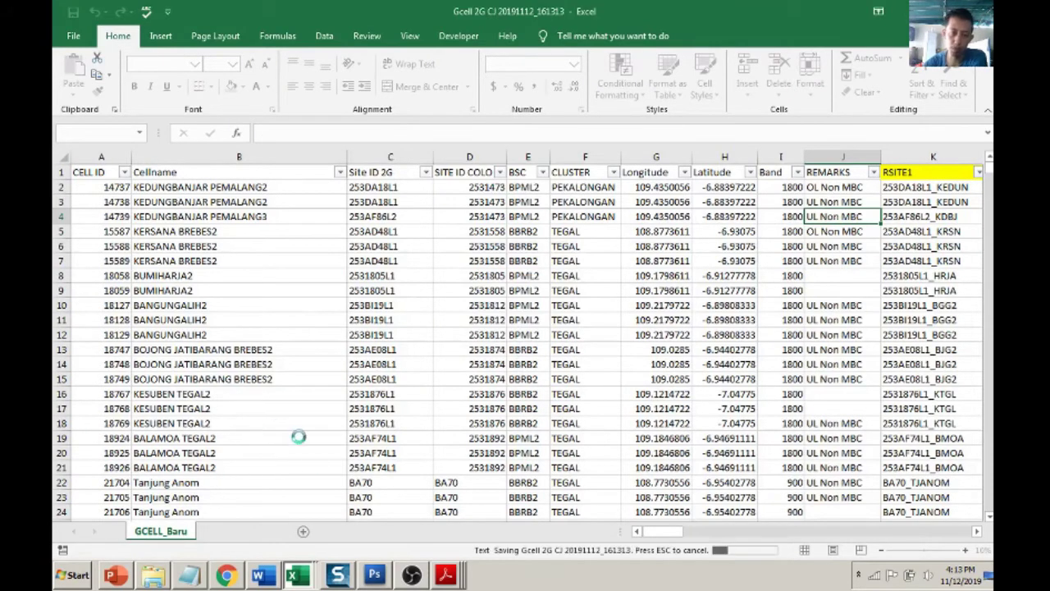
left_click(244, 378)
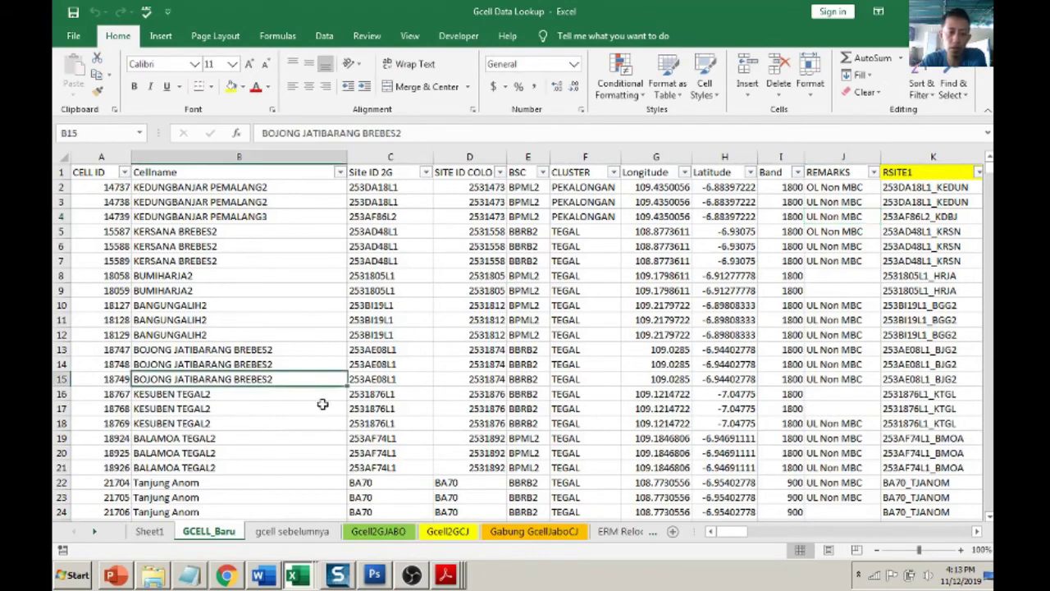
left_click(156, 576)
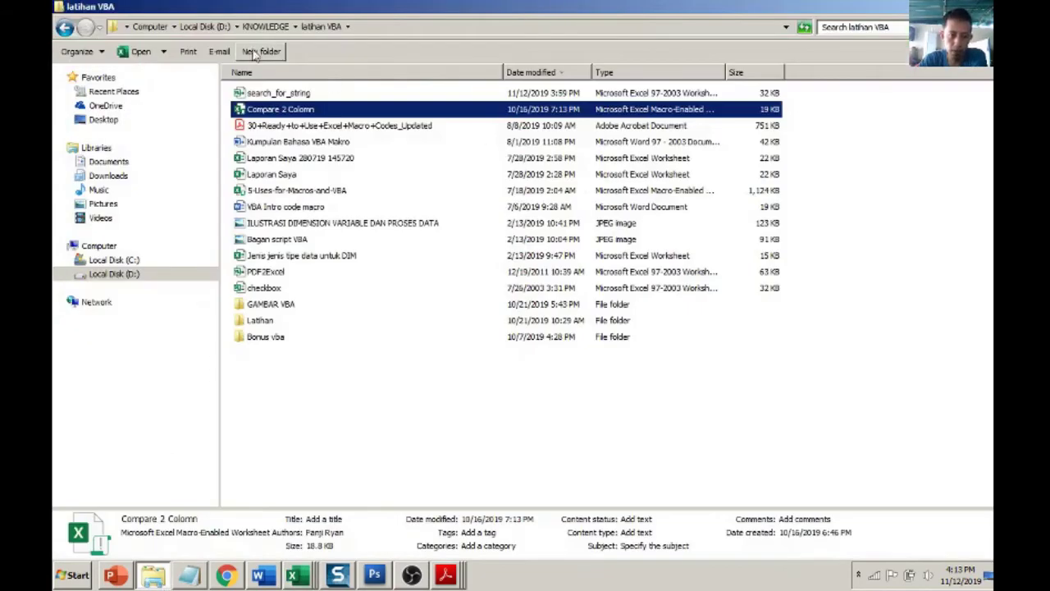
Step: Return to the Gcell Data Lookup workbook and its Sheet1 of macro buttons
left_click(297, 575)
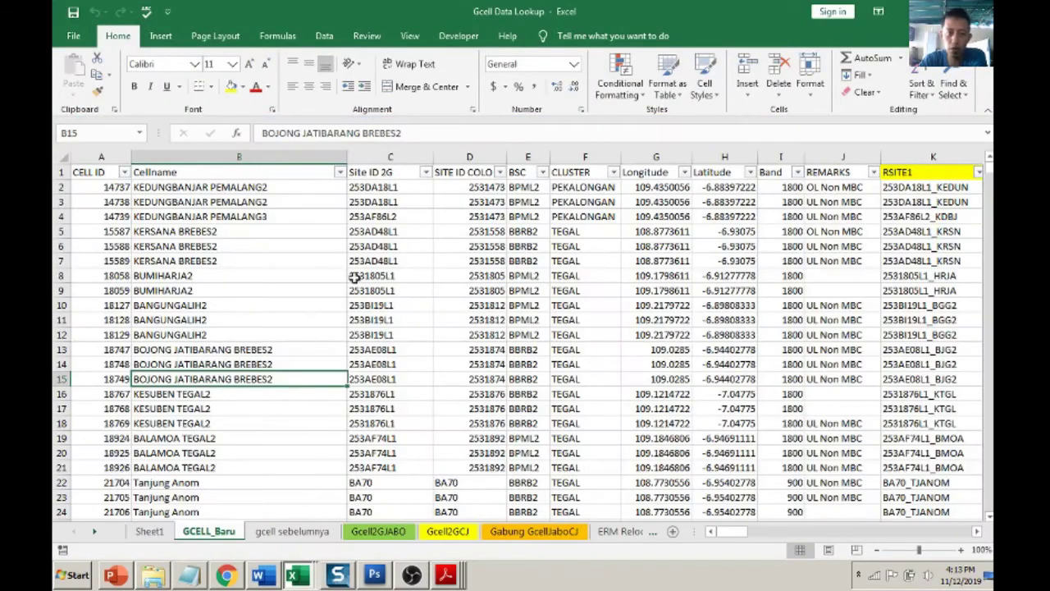
left_click(270, 293)
left_click(287, 532)
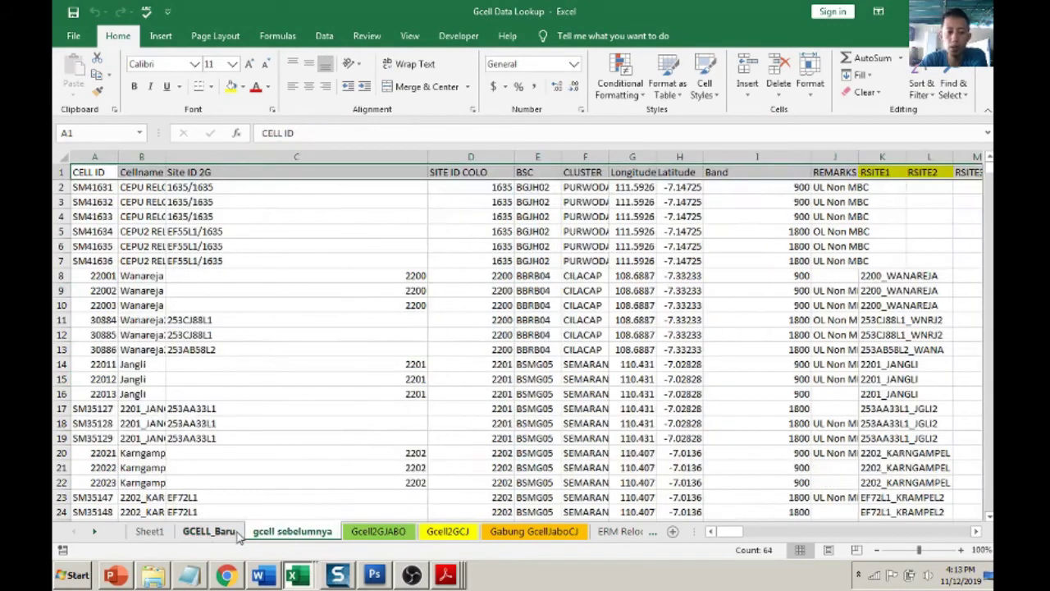
left_click(149, 532)
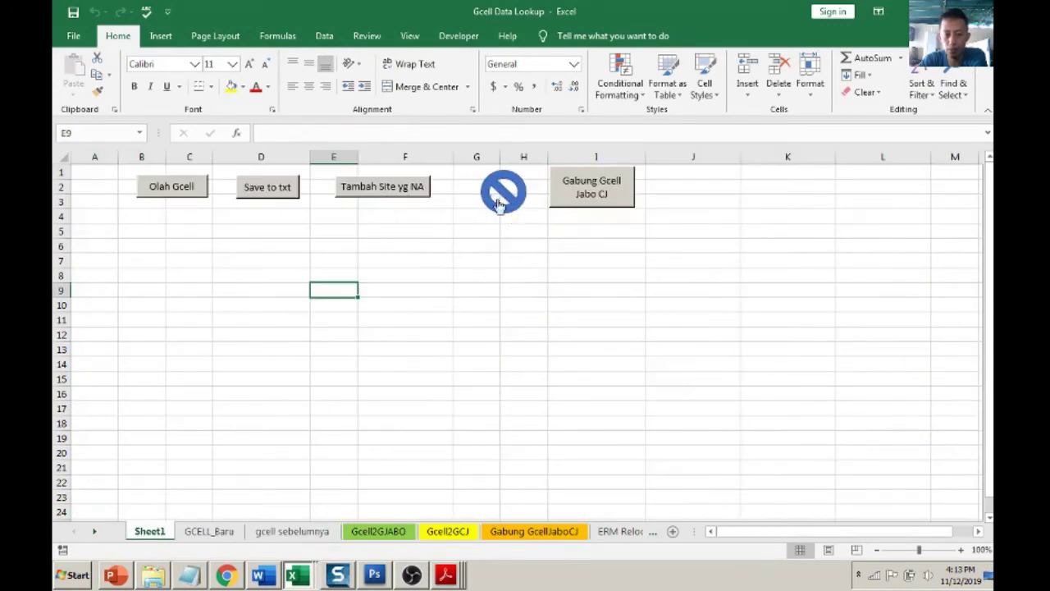
Step: Compare the GCELL_Baru and gcell sebelumnya sheets, then run the blue shape's clearing macro from Sheet1
left_click(220, 530)
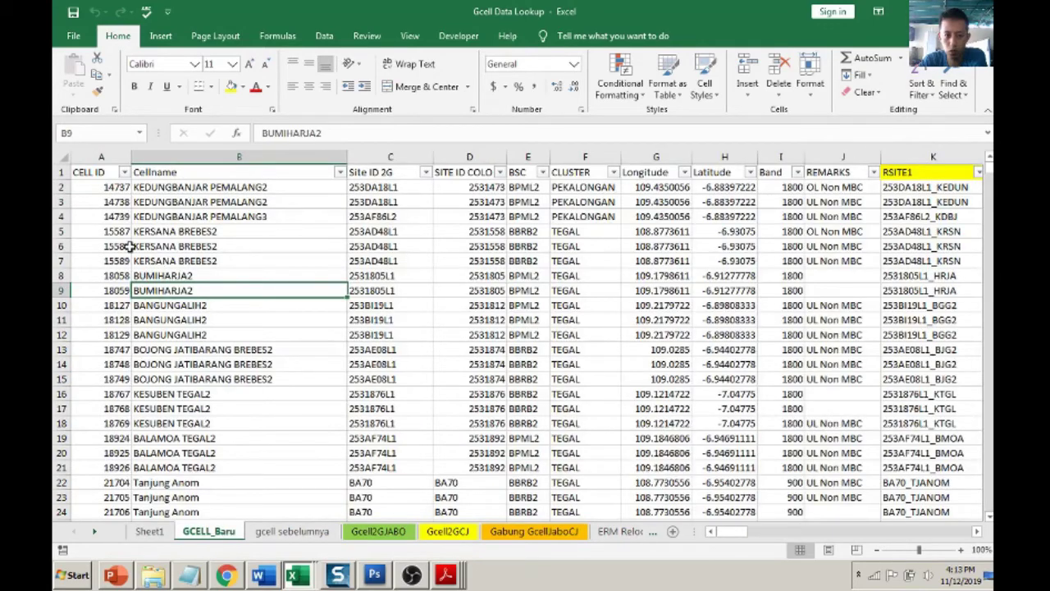
left_click(291, 532)
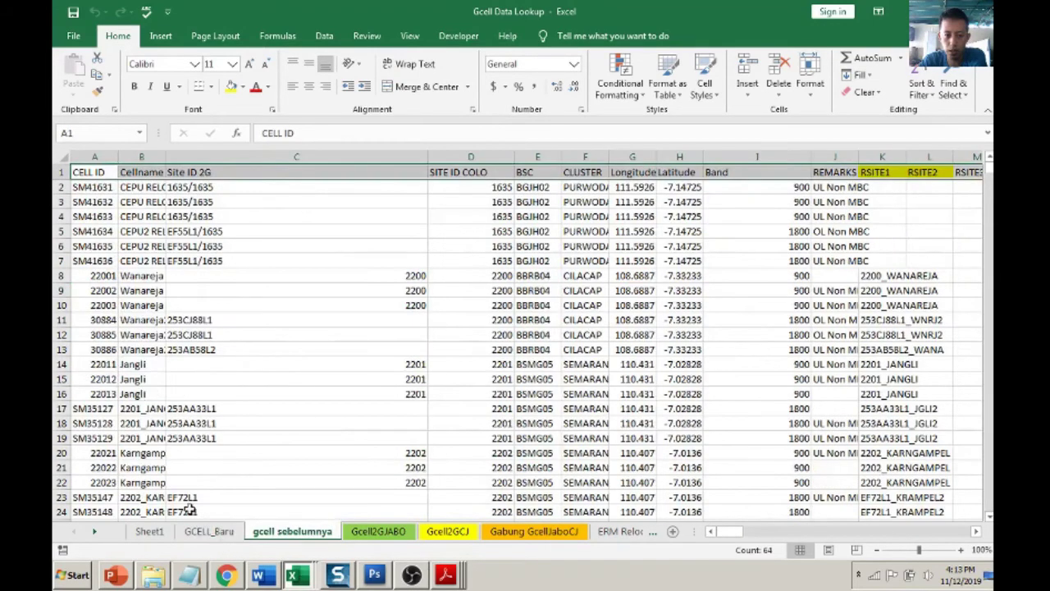
left_click(204, 532)
left_click(291, 532)
left_click(385, 323)
left_click(149, 531)
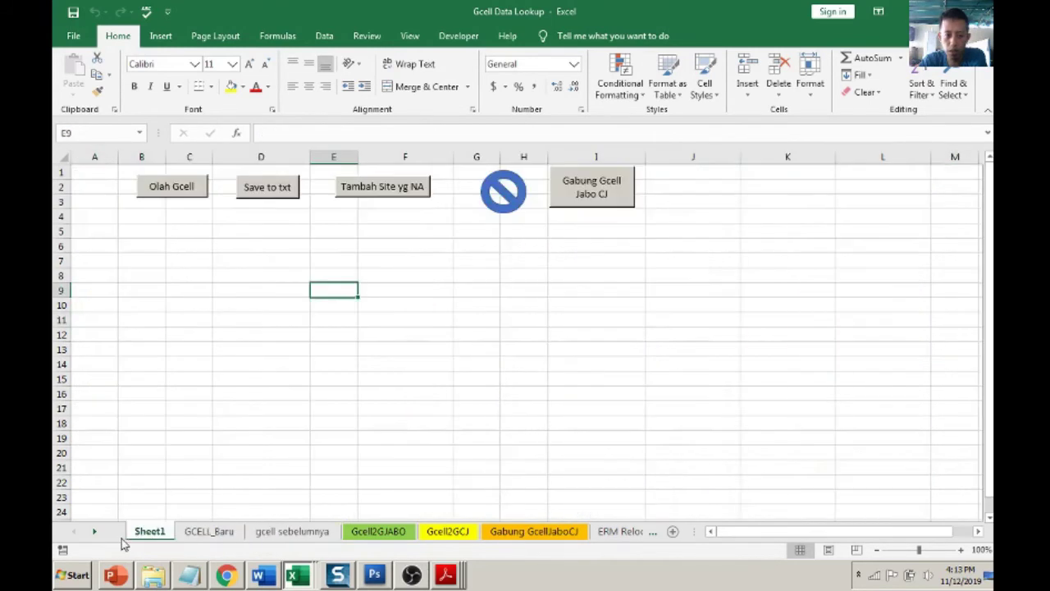
left_click(495, 193)
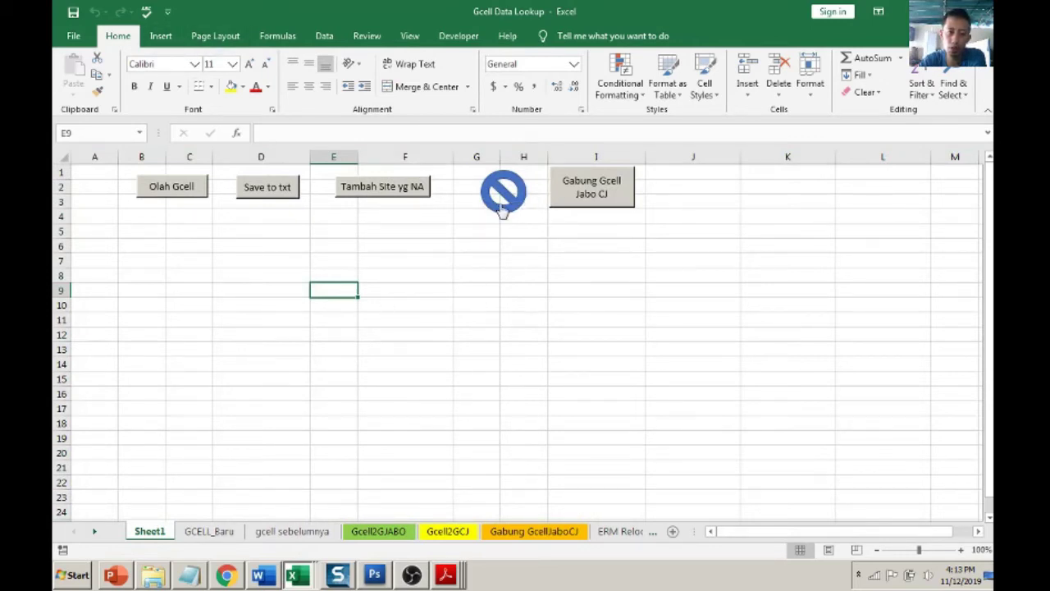
Step: Check which macro the blue shape runs, then confirm GCELL_Baru and gcell sebelumnya are empty
left_click(498, 198)
right_click(498, 198)
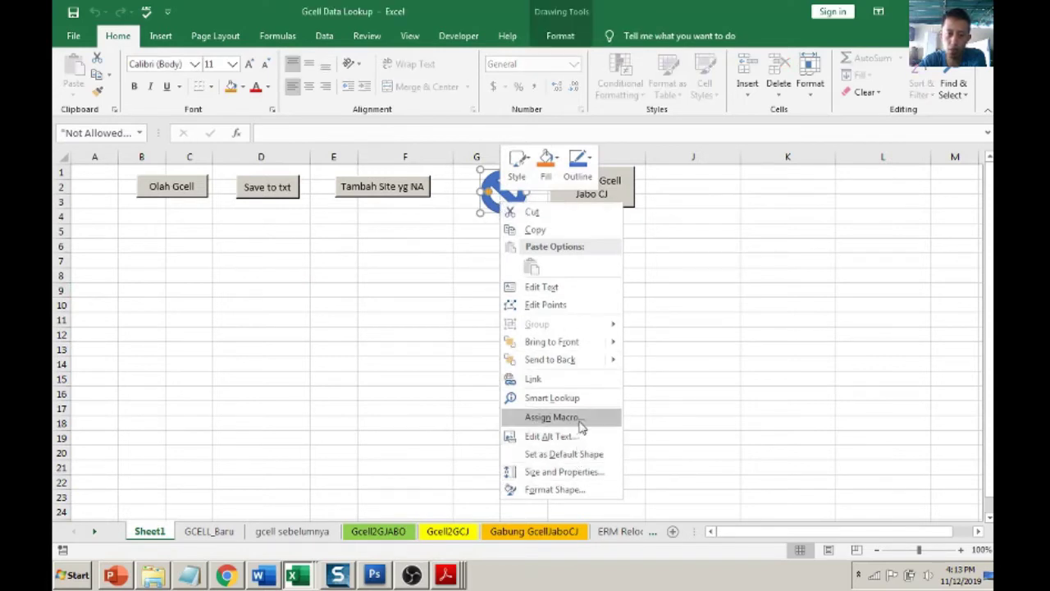
key("Escape")
left_click(209, 532)
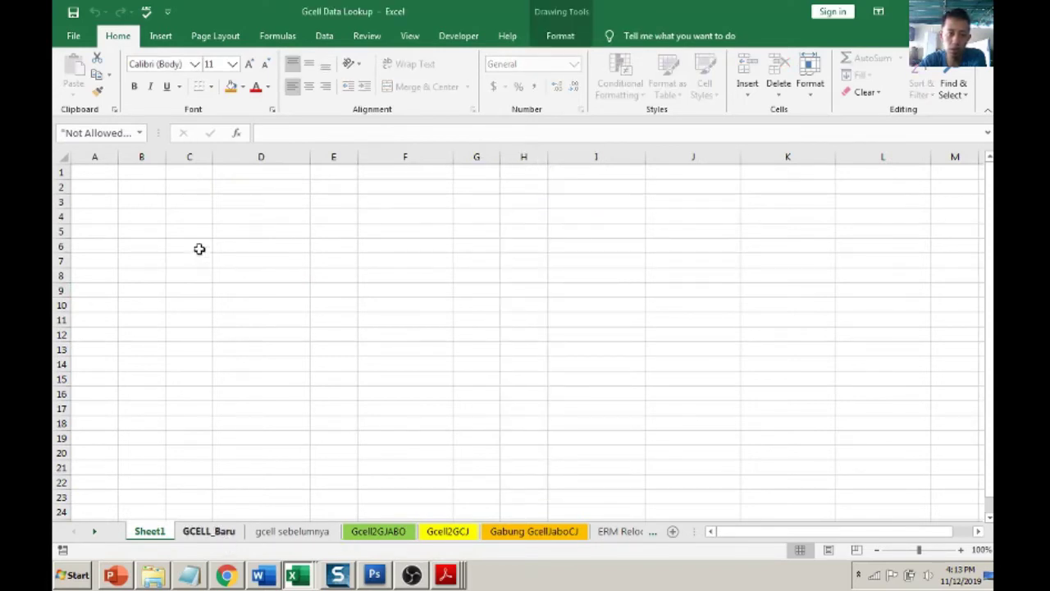
left_click(293, 532)
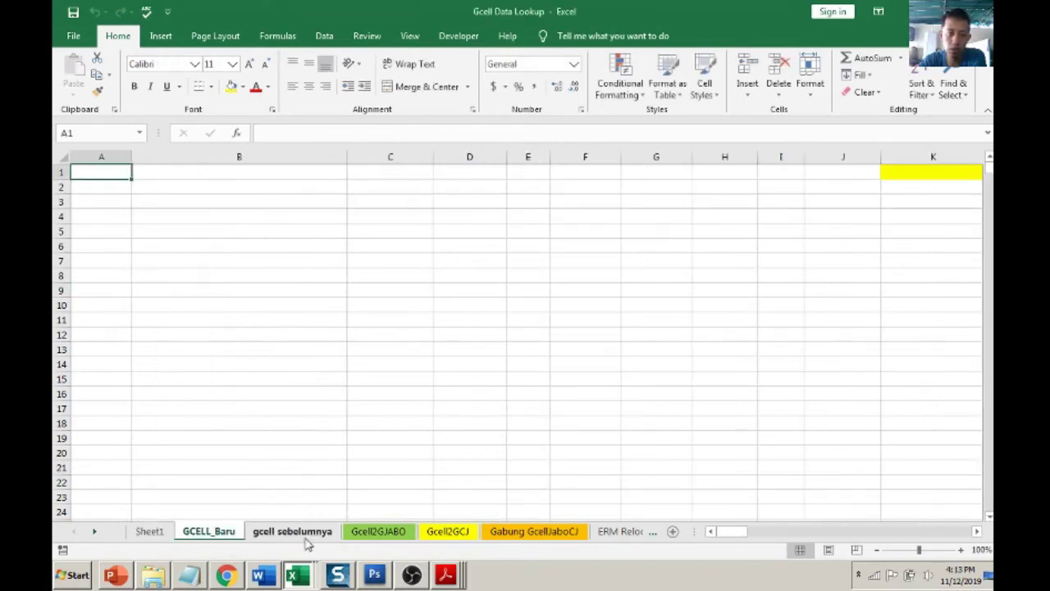
Step: Confirm GCELL_Baru is empty, return to Sheet1, and switch to the Format CDD_JABO_NEW2 workbook
left_click(212, 532)
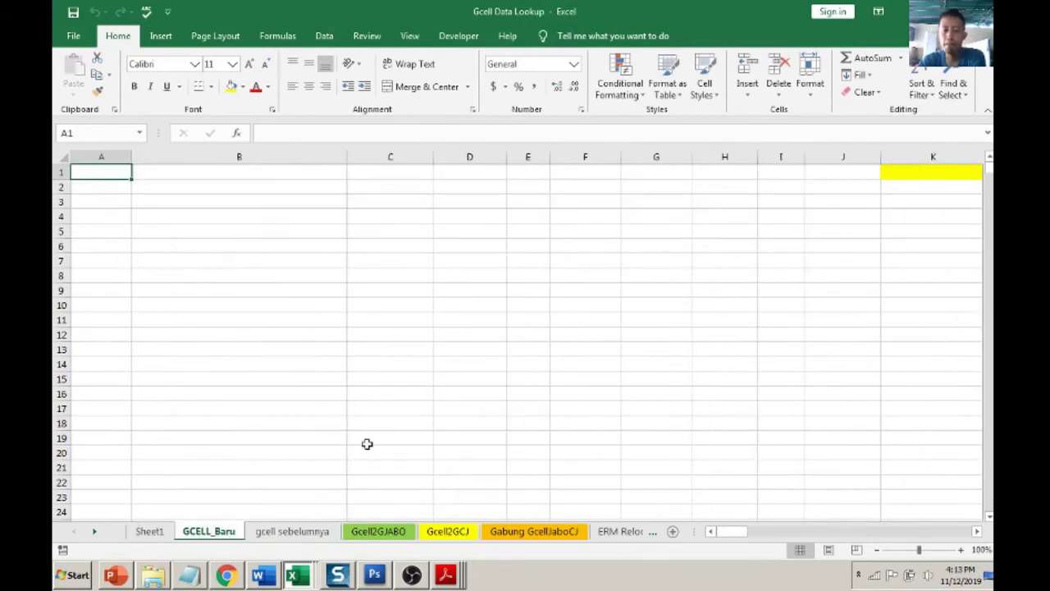
left_click(150, 532)
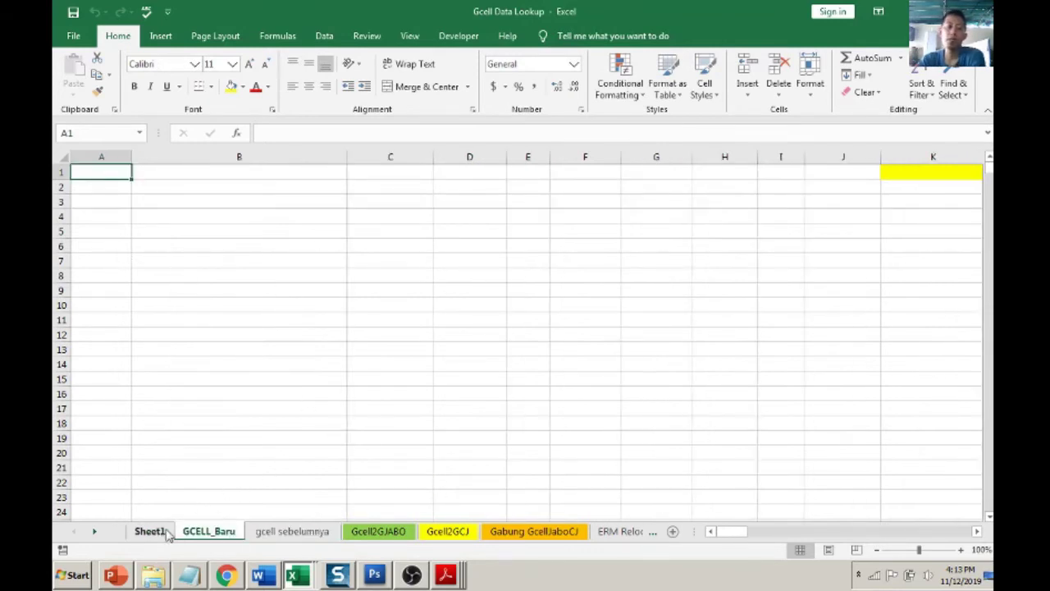
left_click(310, 580)
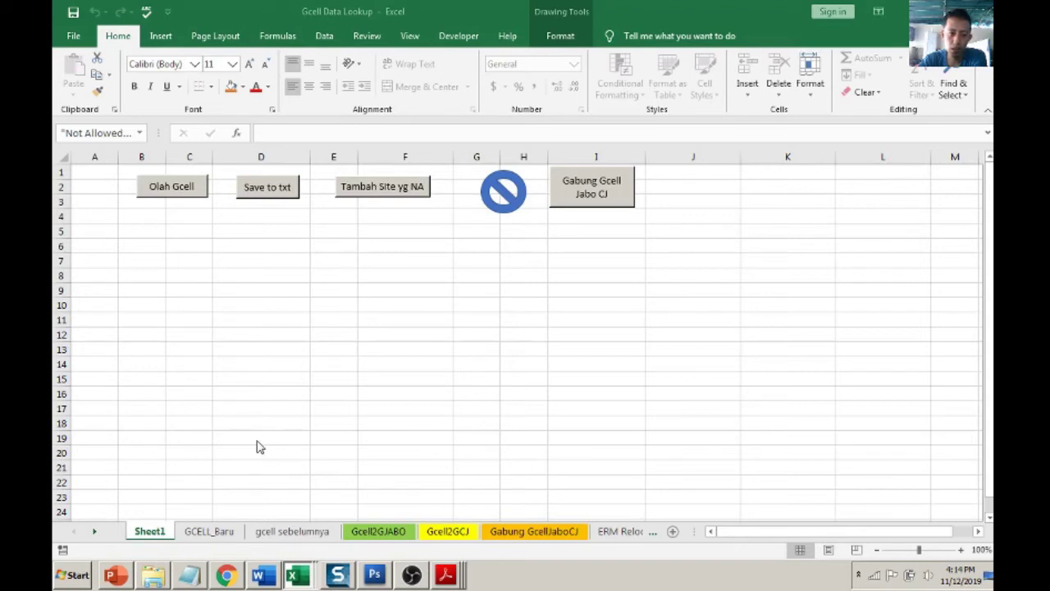
key("alt+Tab")
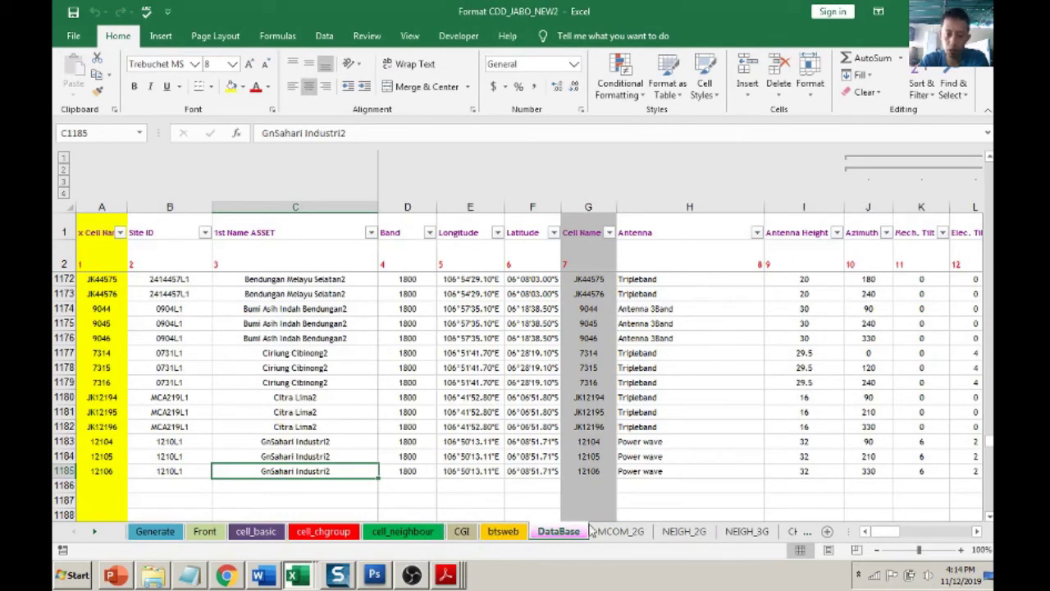
Step: Group the sheets from Front through btsweb and dismiss their options menu unchanged
left_click(207, 532)
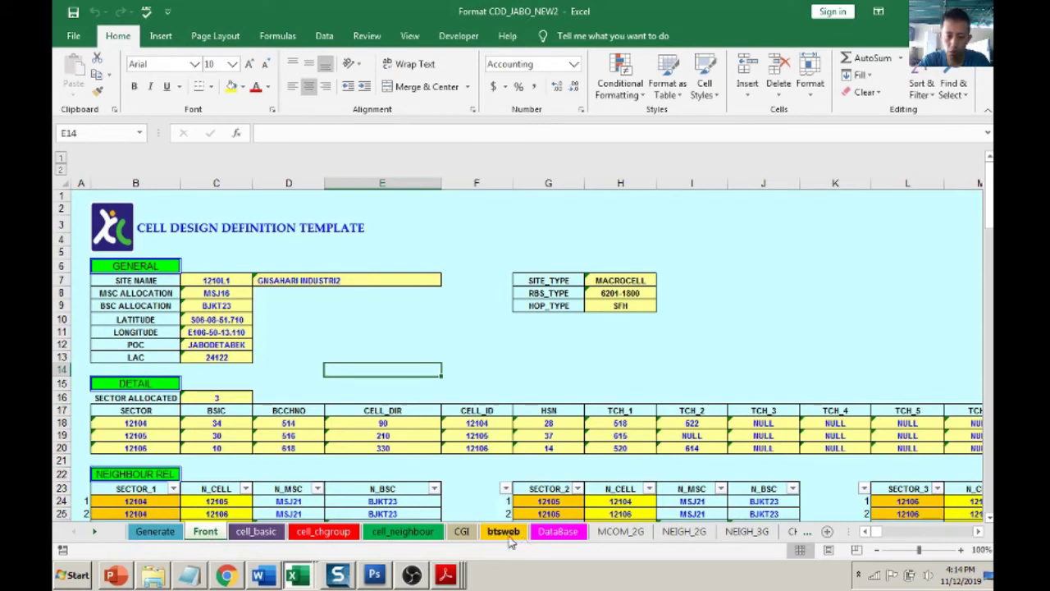
left_click(510, 538, "shift")
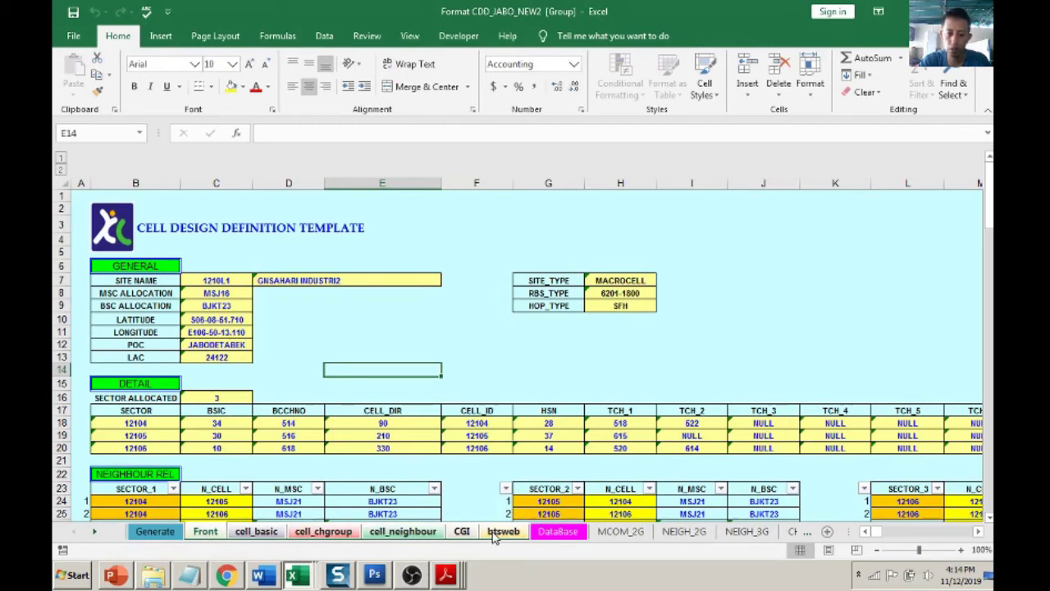
right_click(494, 535)
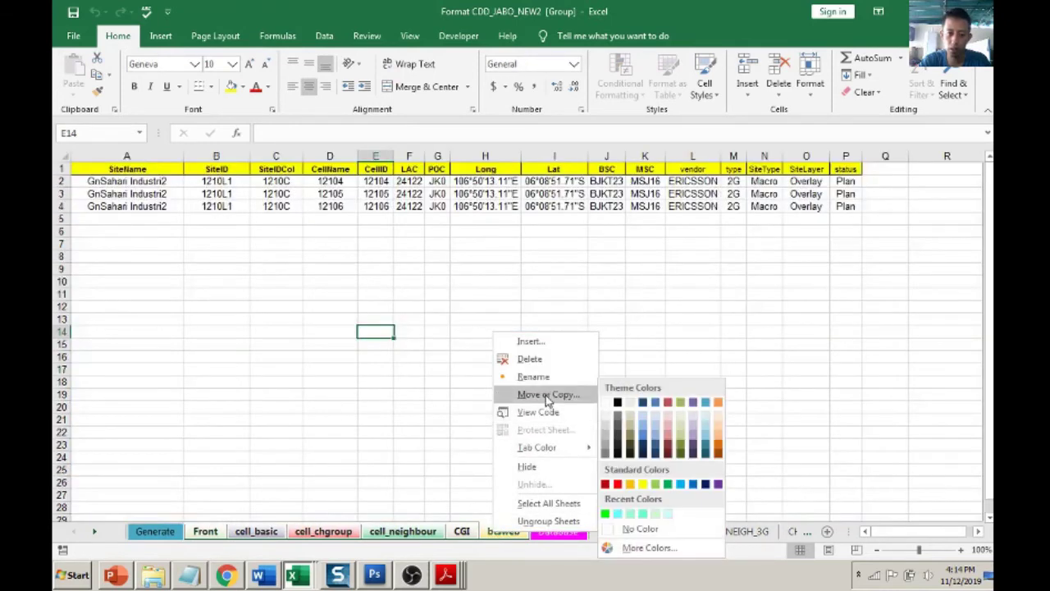
left_click(261, 248)
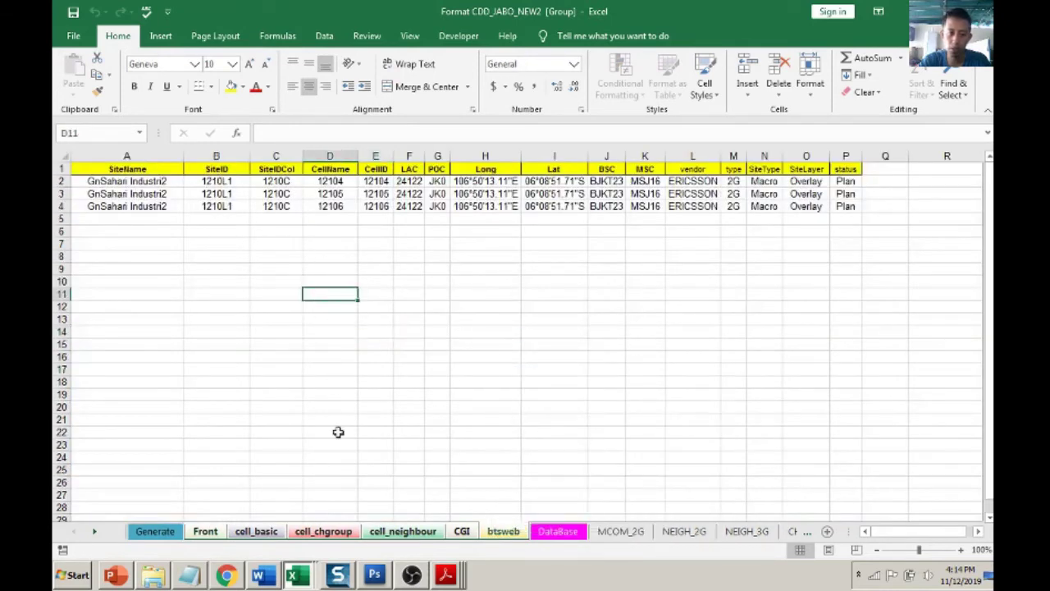
Step: Browse the Front, btsweb and DataBase sheets, ending on the Generate sheet with sites 1221, 1210, 1355
left_click(208, 535)
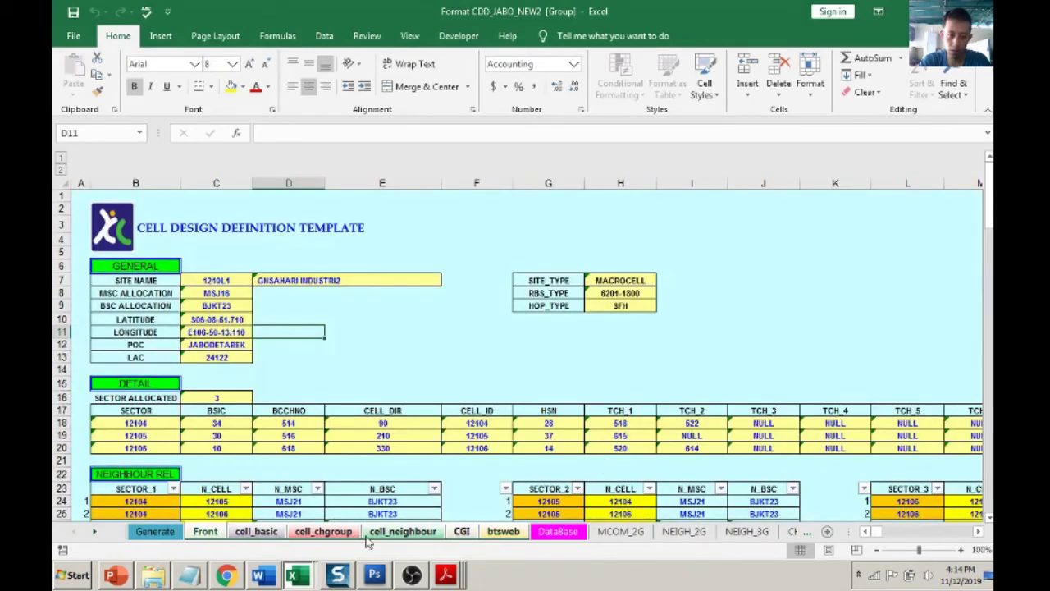
left_click(458, 374)
left_click(510, 534)
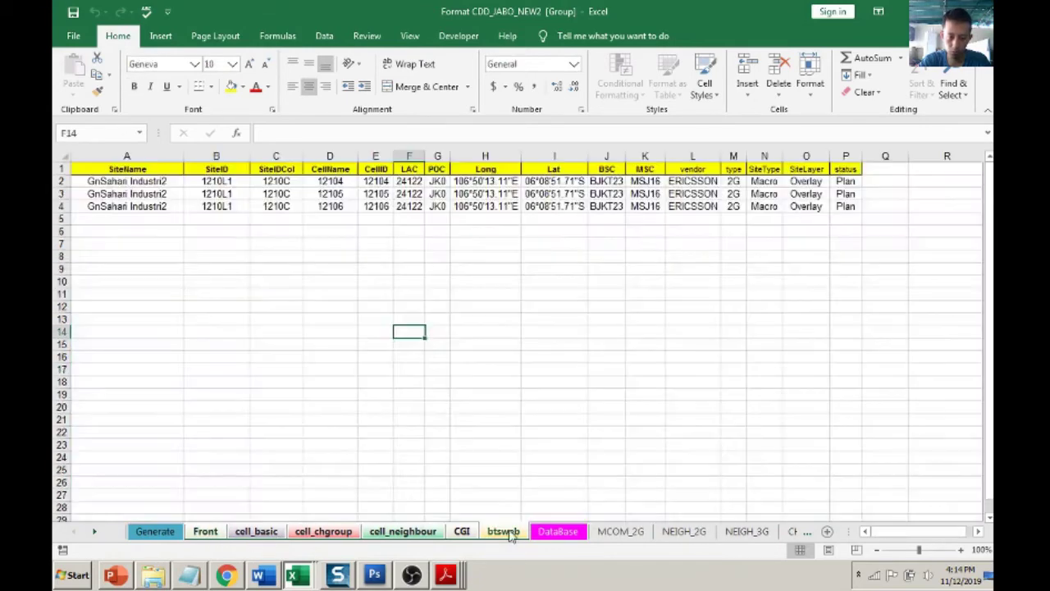
left_click(491, 383)
left_click(548, 533)
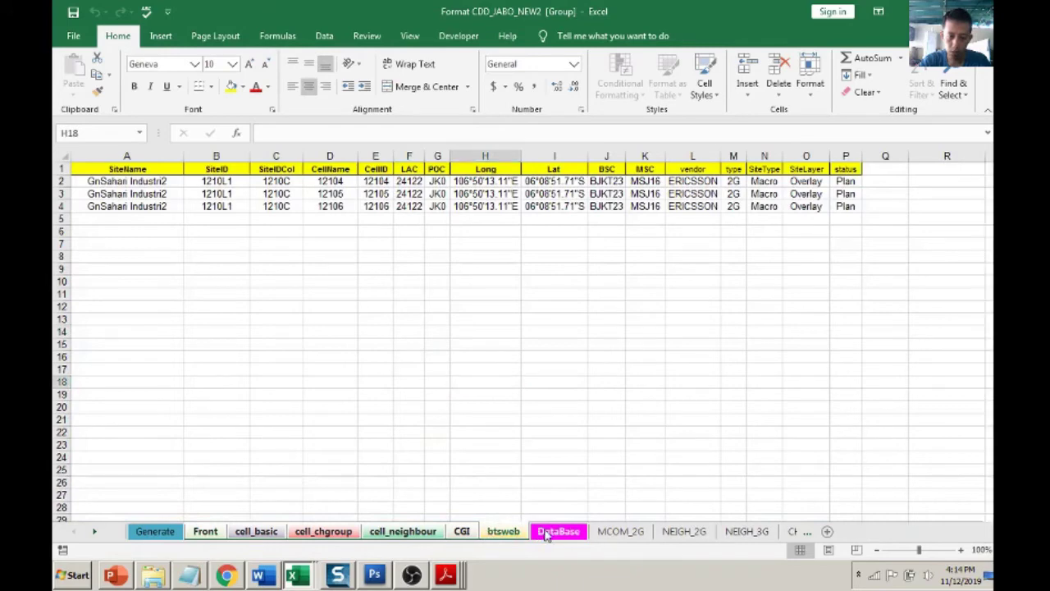
left_click(206, 532)
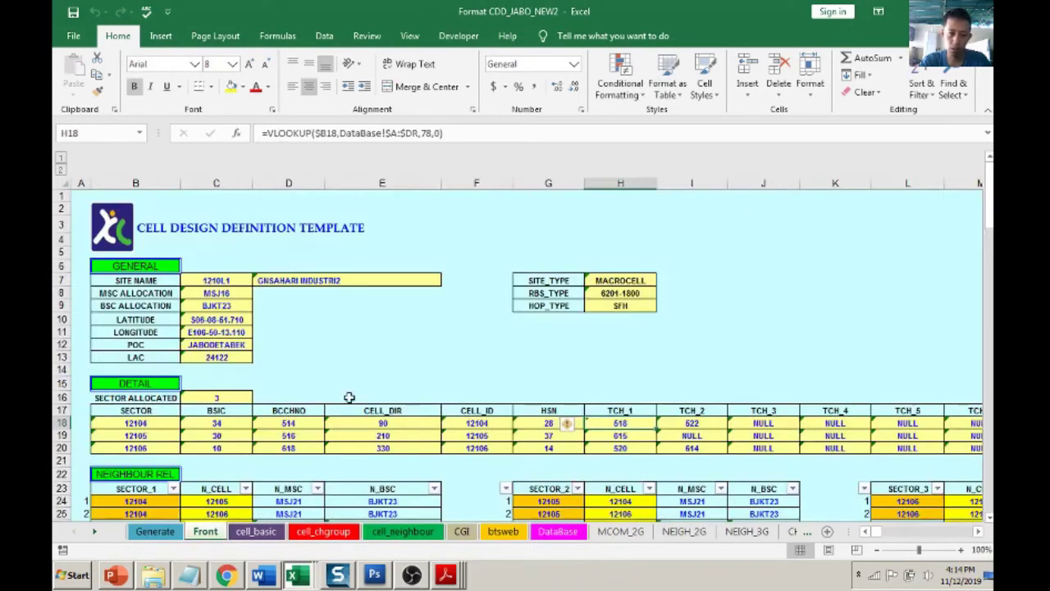
left_click(155, 531)
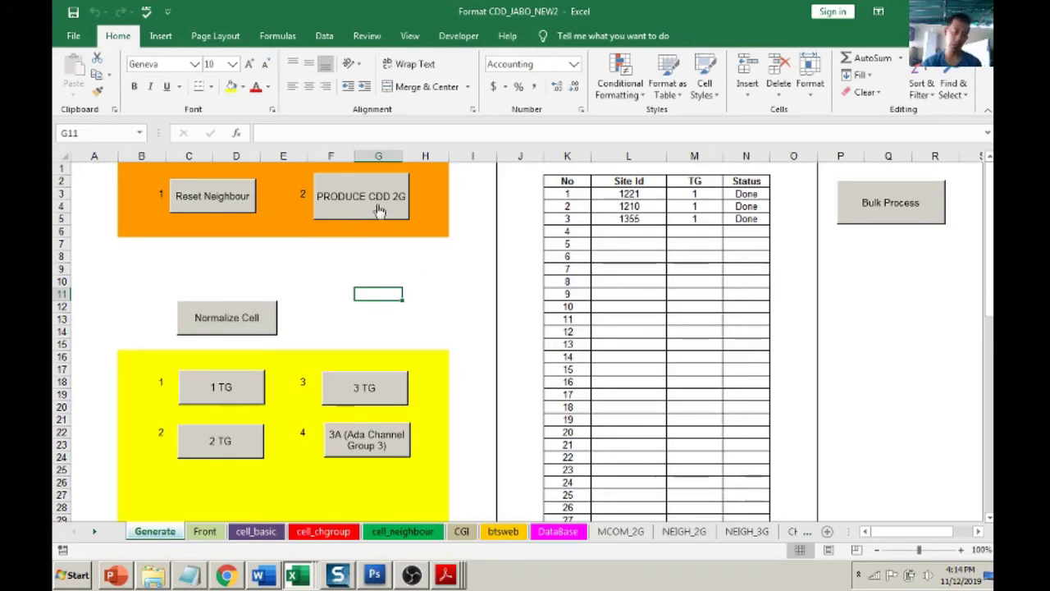
Step: Scroll through the Front template sheet for GnSahari Industri2
left_click(206, 534)
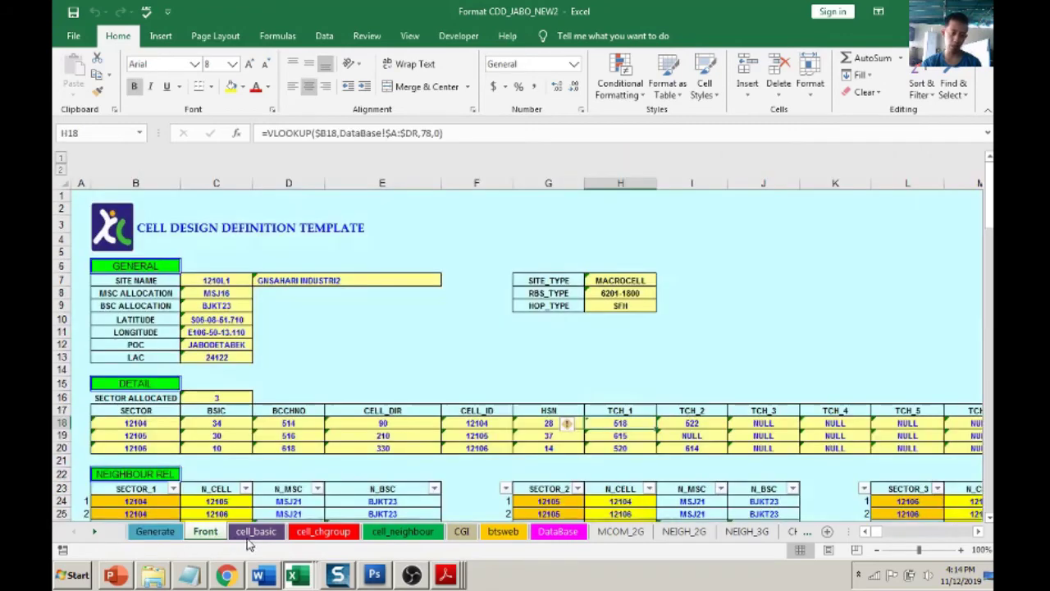
scroll(479, 397, "down", 4)
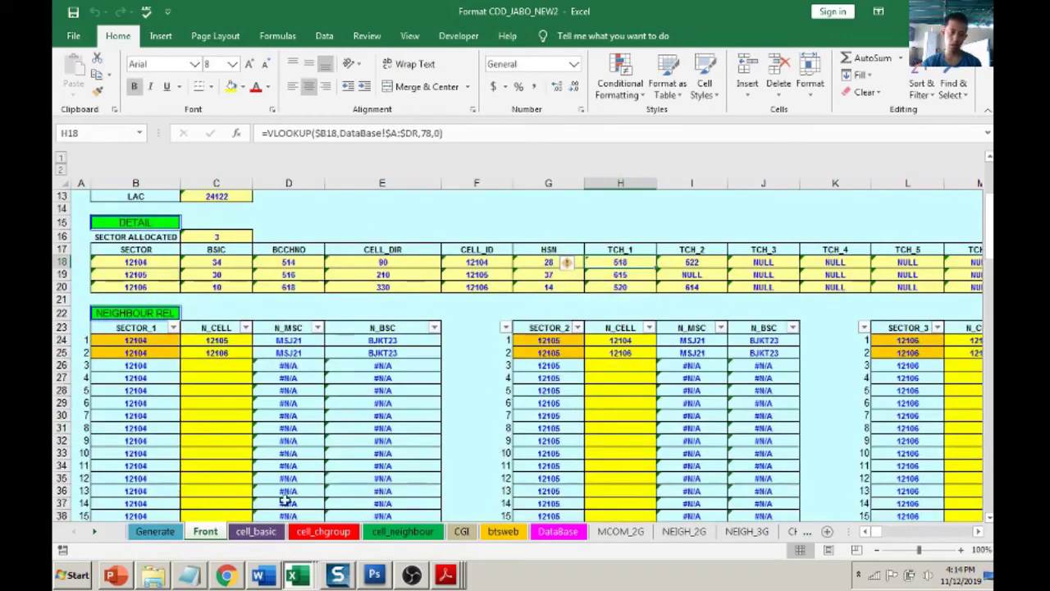
scroll(542, 391, "up", 2)
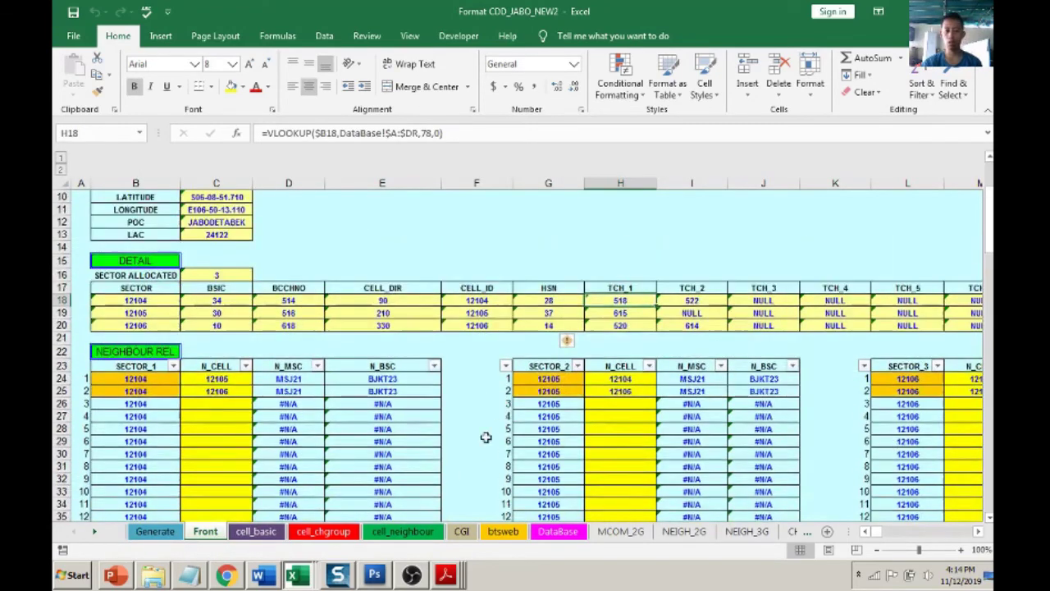
scroll(542, 391, "up", 2)
Step: Review the cell_basic, cell_chgroup, cell_neighbour, CGI and btsweb sheets, then bring the latihan VBA folder forward
left_click(256, 532)
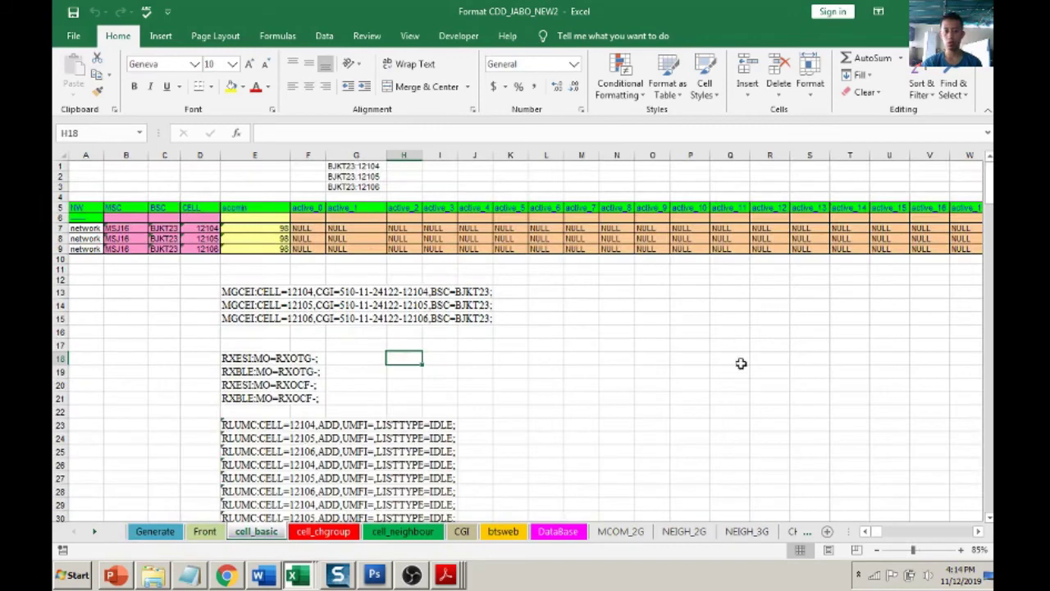
left_click(318, 534)
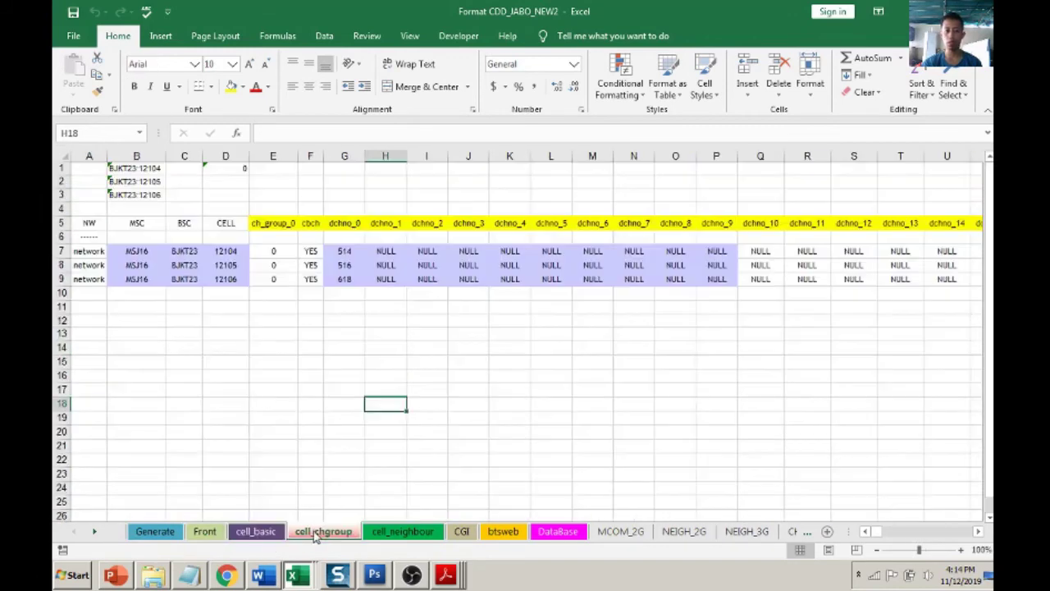
left_click(426, 533)
left_click(463, 533)
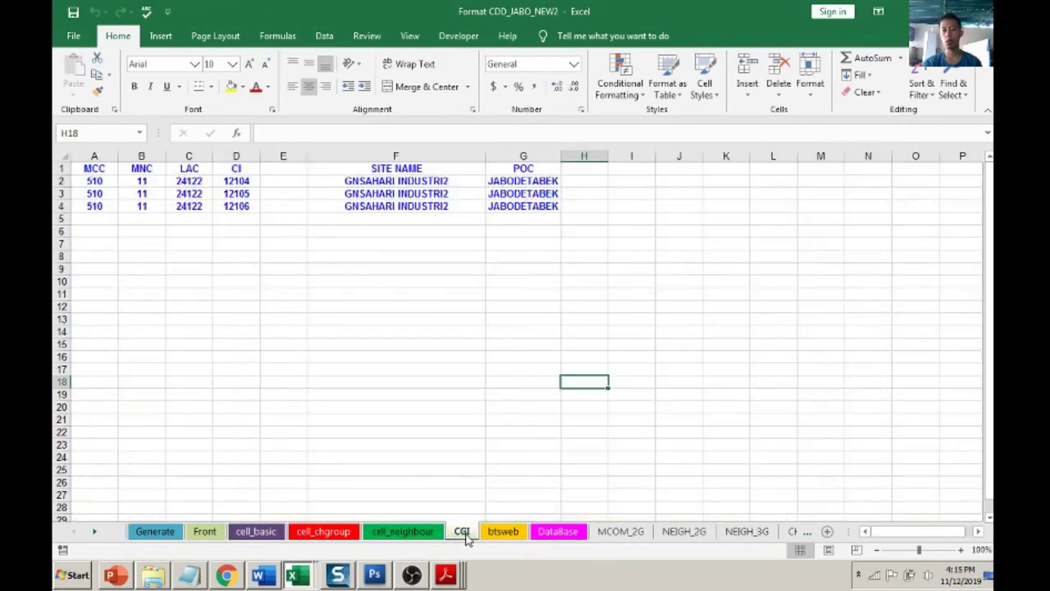
left_click(499, 532)
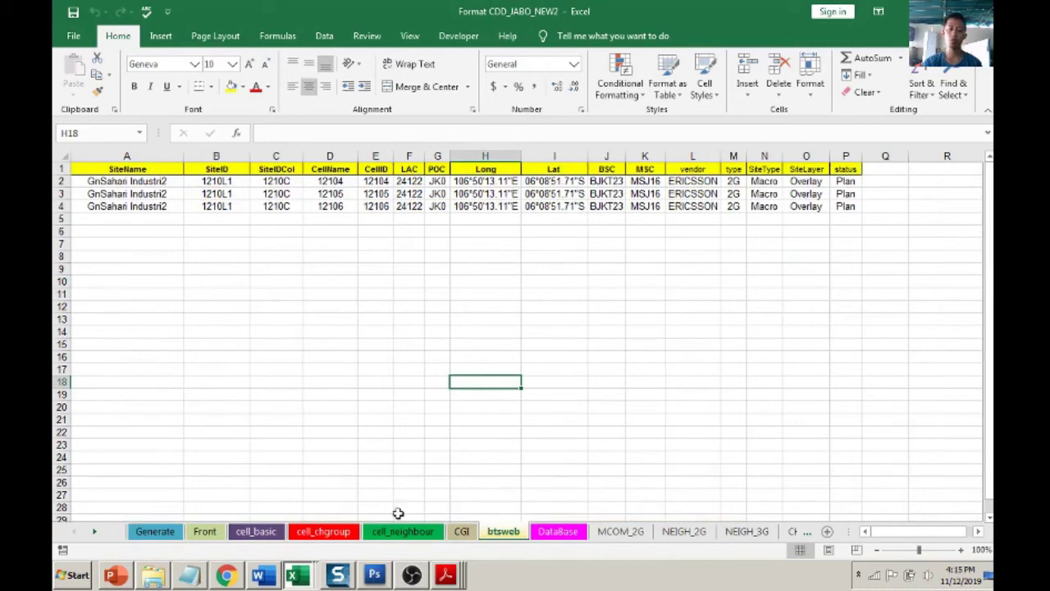
left_click(203, 532)
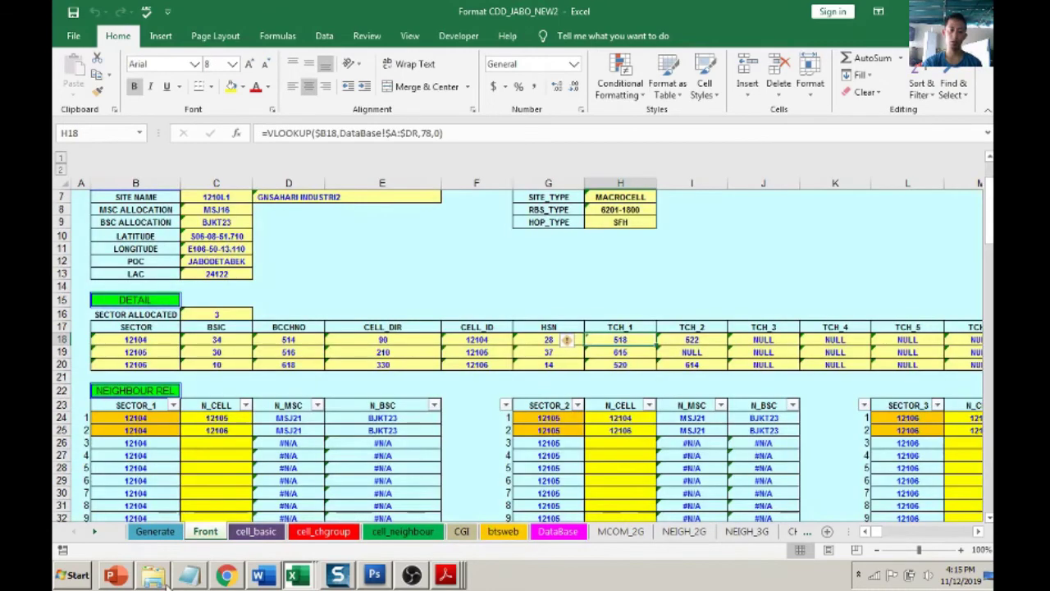
left_click(170, 584)
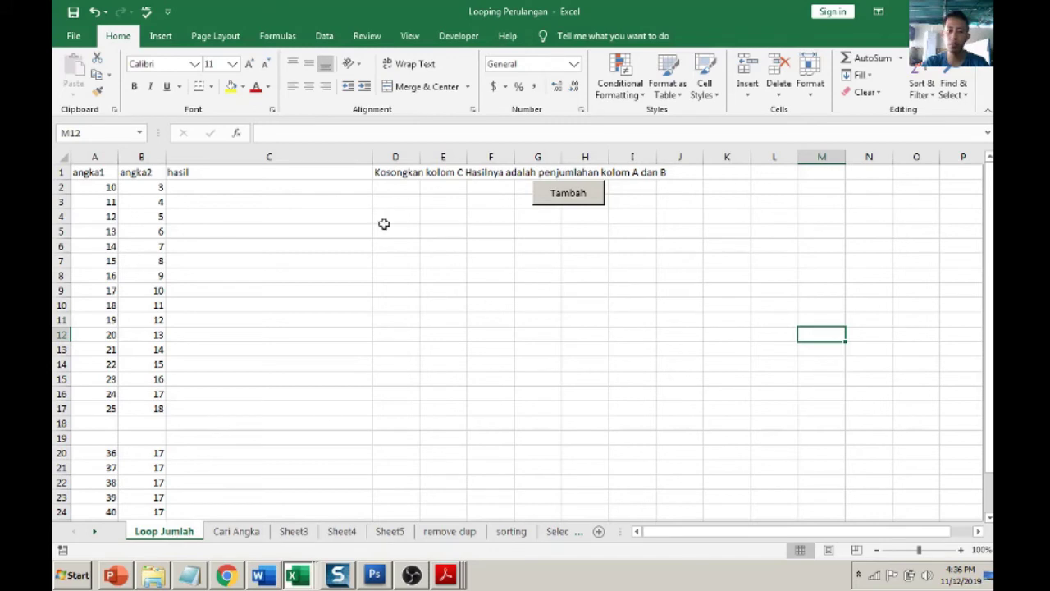
Step: Run the Tambah macro so column C reads 'hasil penjumlahan A dan B = sum', then inspect the results
left_click(225, 194)
left_click(227, 303)
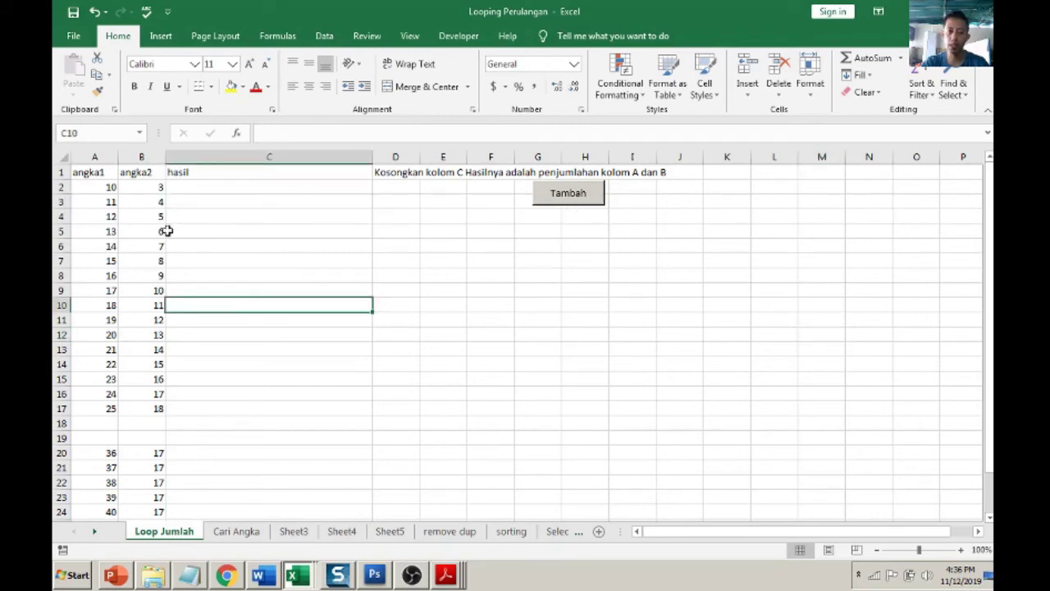
left_click(261, 187)
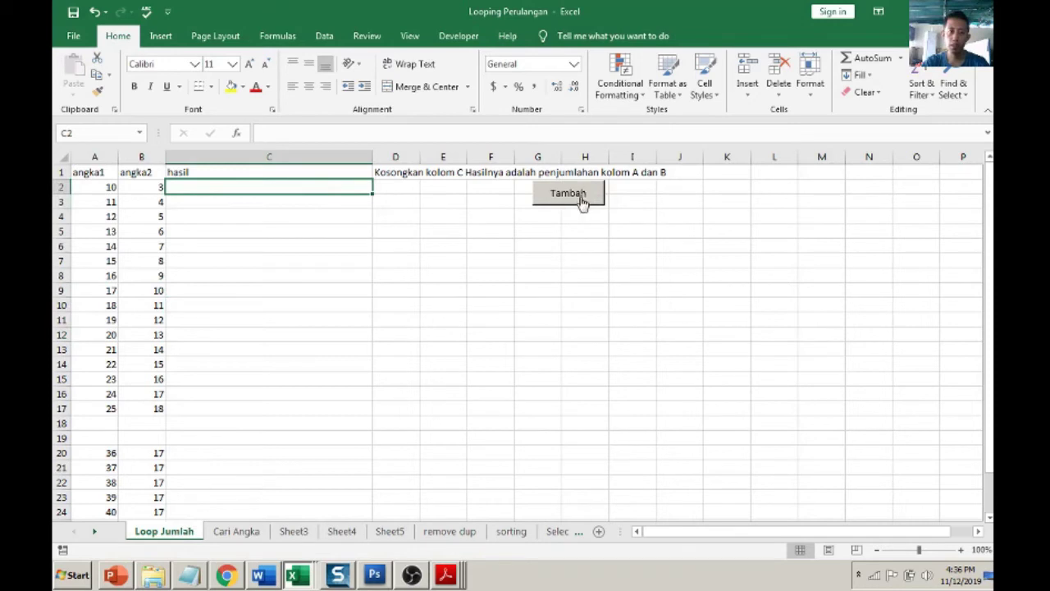
left_click(582, 203)
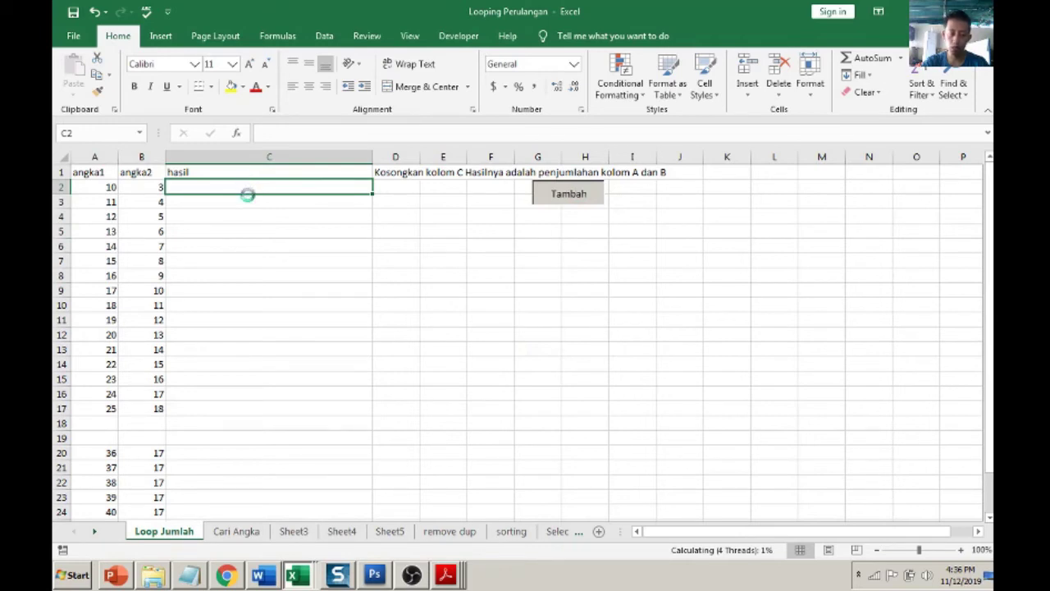
left_click(267, 246)
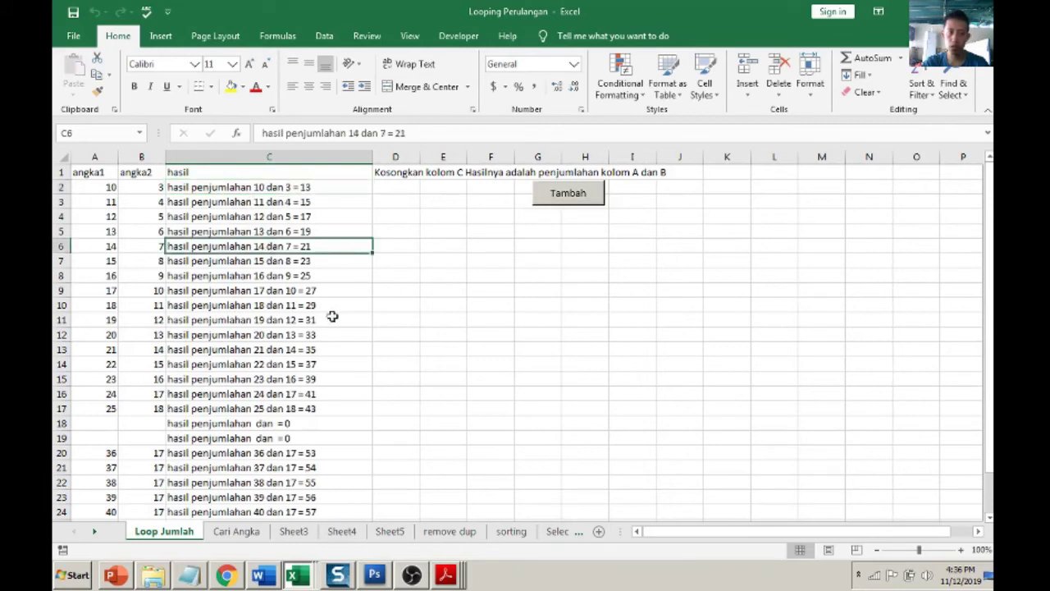
scroll(263, 364, "down", 1)
scroll(262, 380, "down", 2)
scroll(265, 391, "down", 2)
scroll(276, 391, "up", 5)
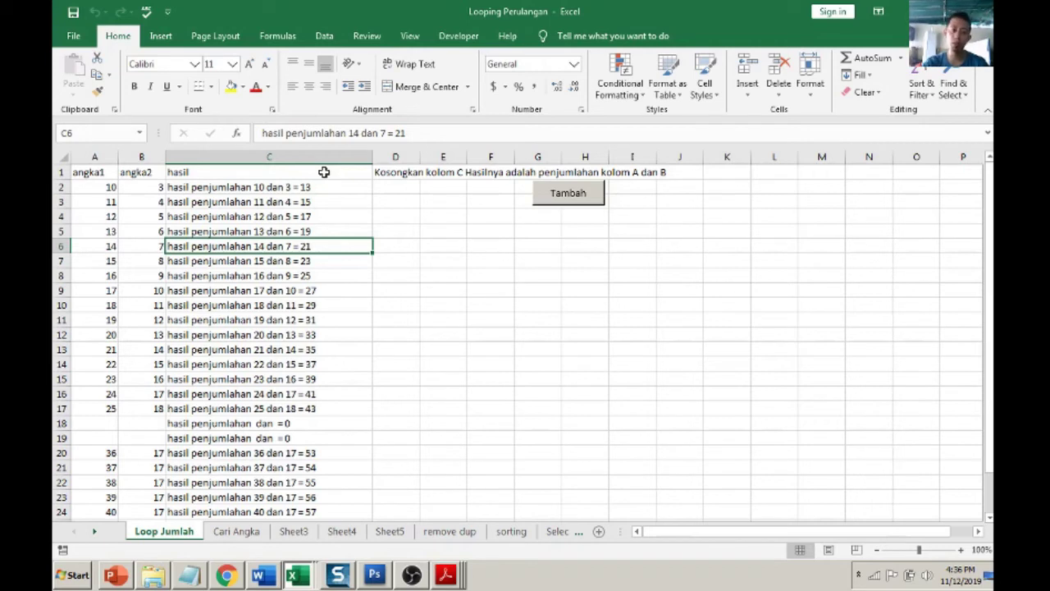
left_click(324, 171)
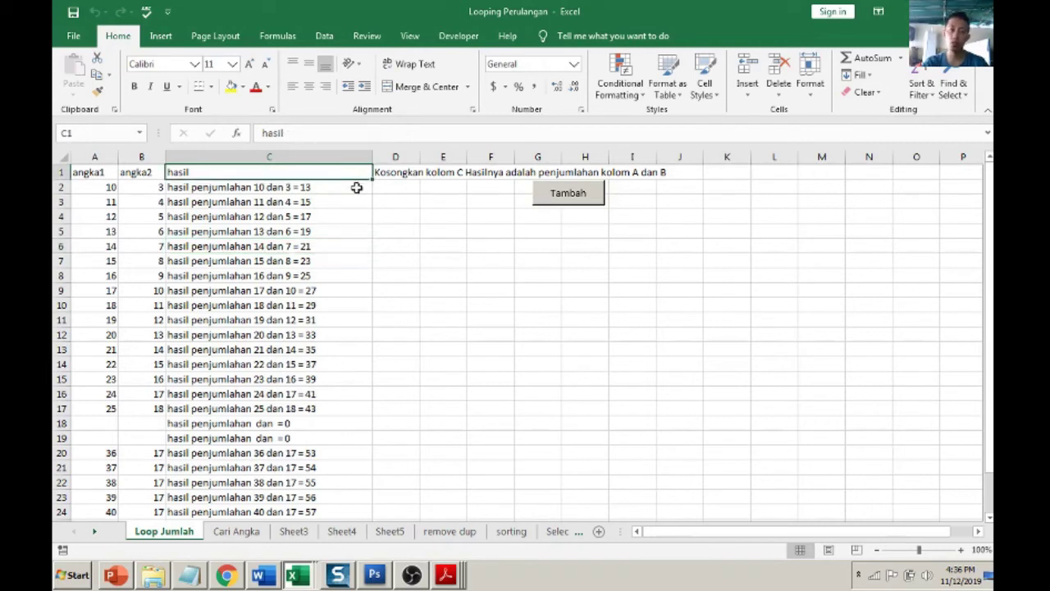
Step: Switch to Cari Angka and highlight the Output D2:D13, Nomor B2:B16 and Alokasi G2:G14 ranges
key("ctrl+Page_Down")
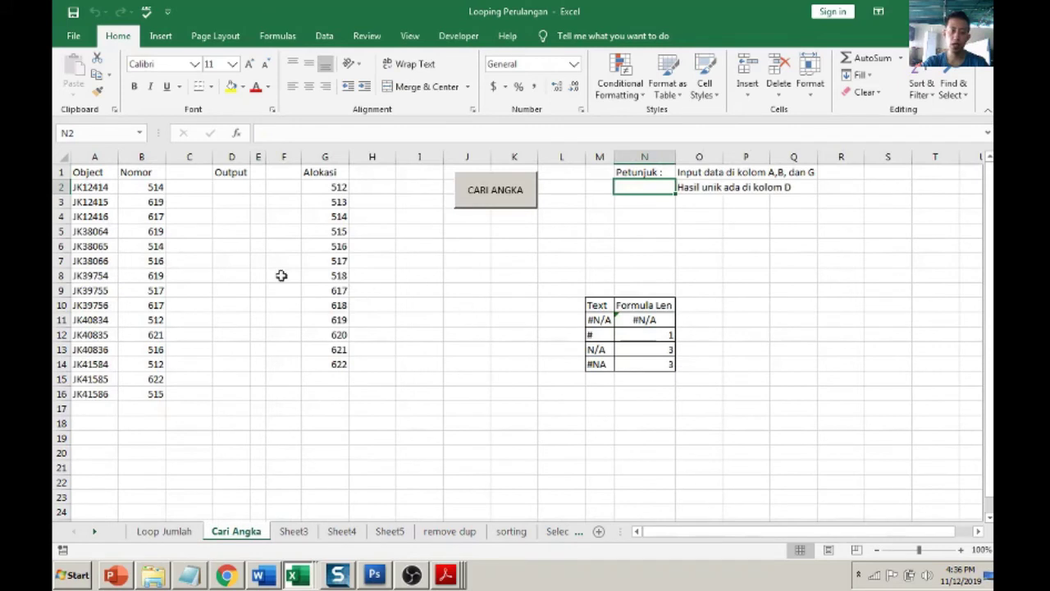
left_click_drag(228, 187, 230, 343)
left_click(190, 368)
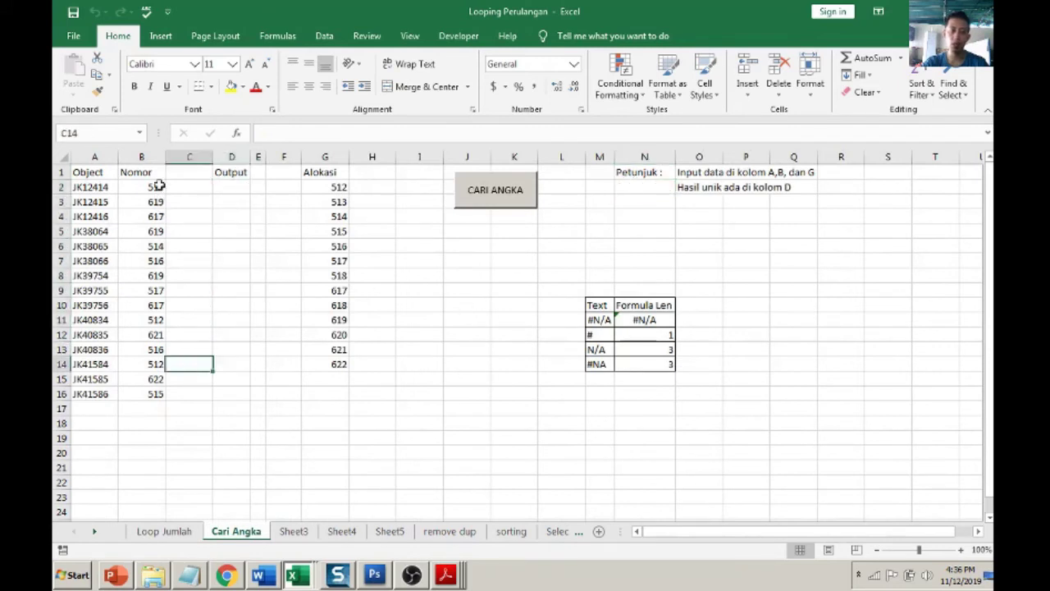
left_click_drag(157, 187, 155, 394)
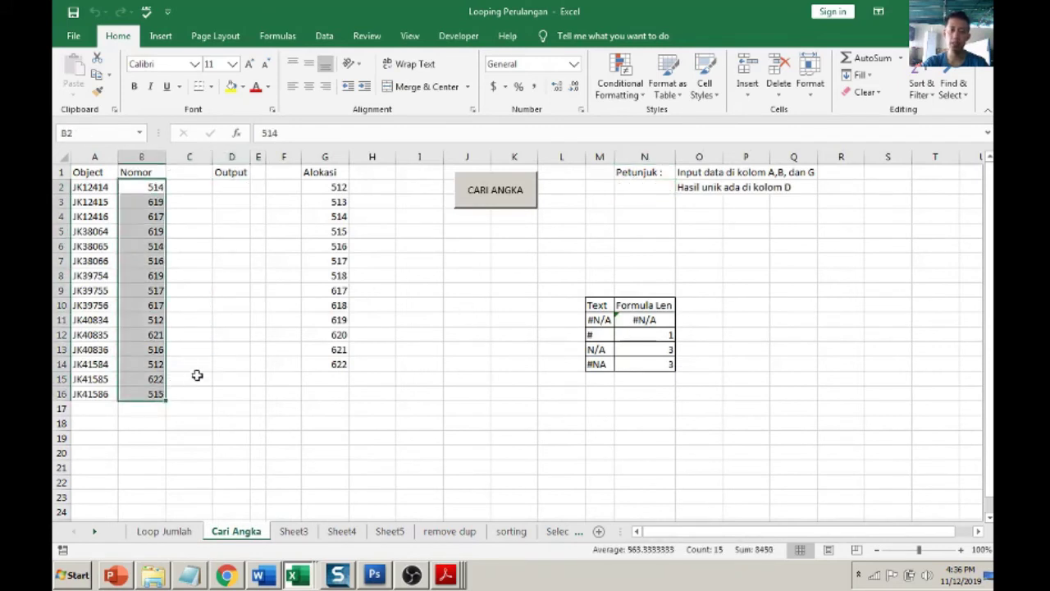
left_click_drag(329, 185, 325, 365)
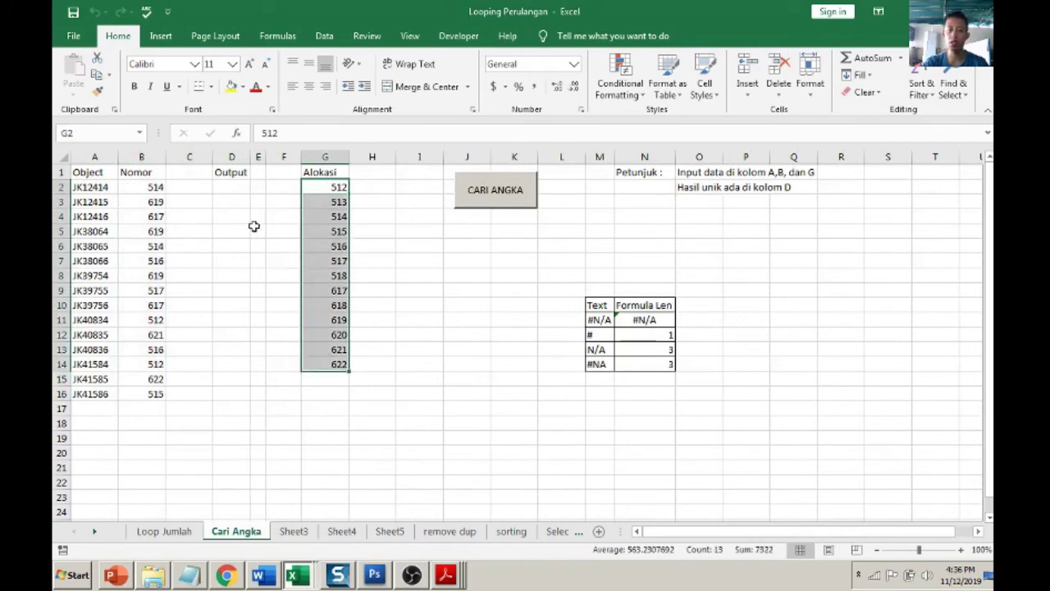
left_click(234, 188)
left_click(234, 248)
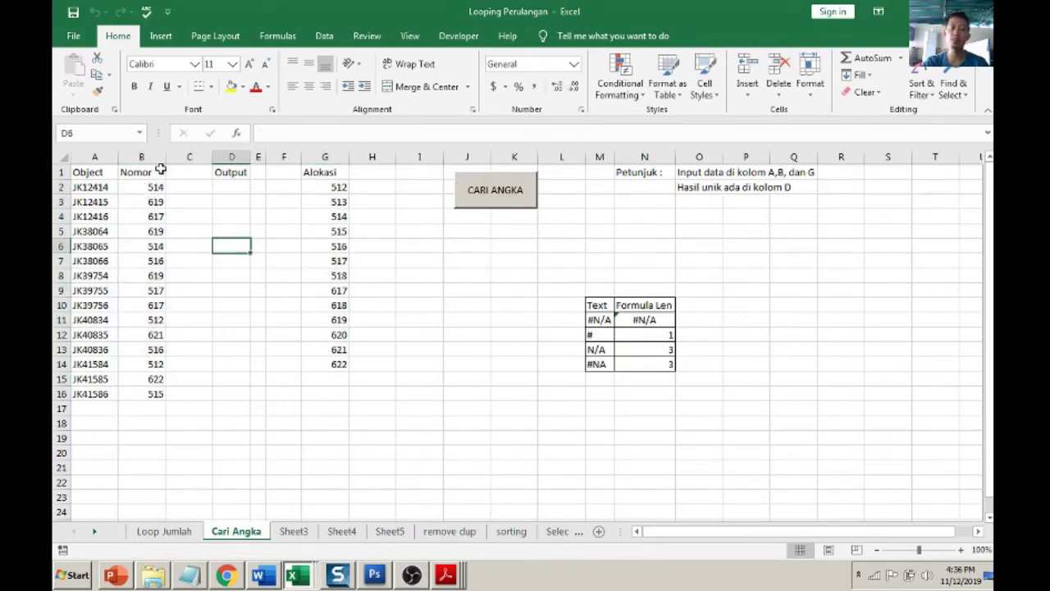
left_click_drag(334, 186, 339, 361)
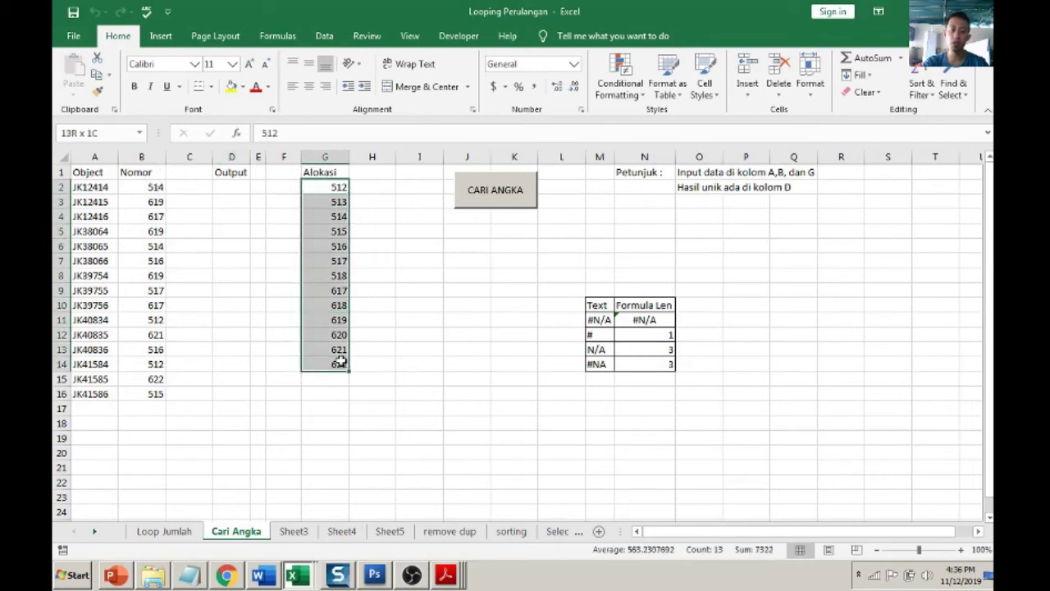
left_click(383, 335)
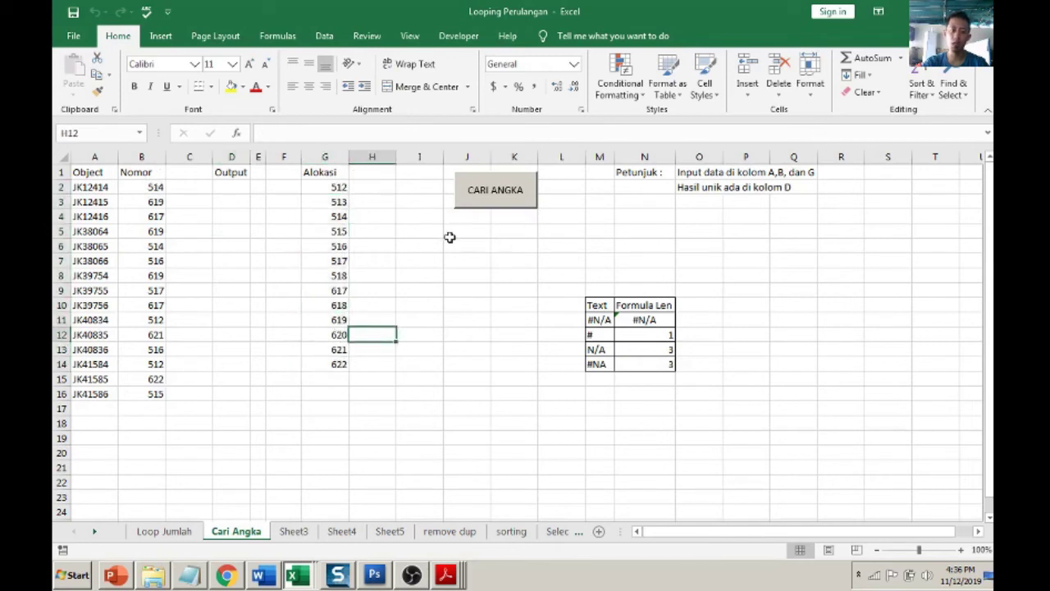
Step: Run CARI ANGKA to list 513, 518, 618 and 620 under Output, then dismiss the message
left_click(507, 201)
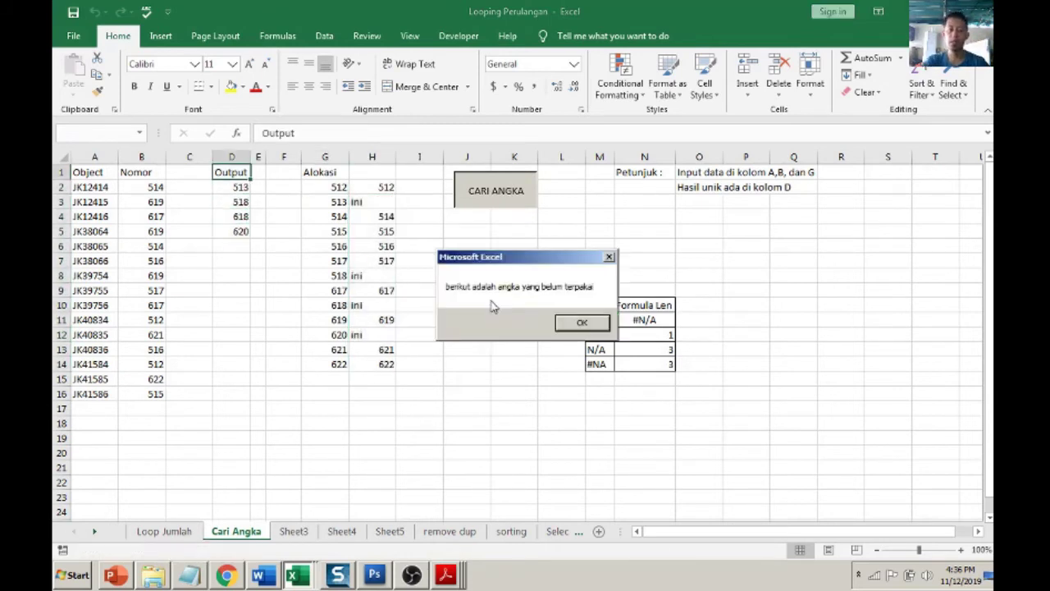
left_click(568, 322)
left_click(240, 201)
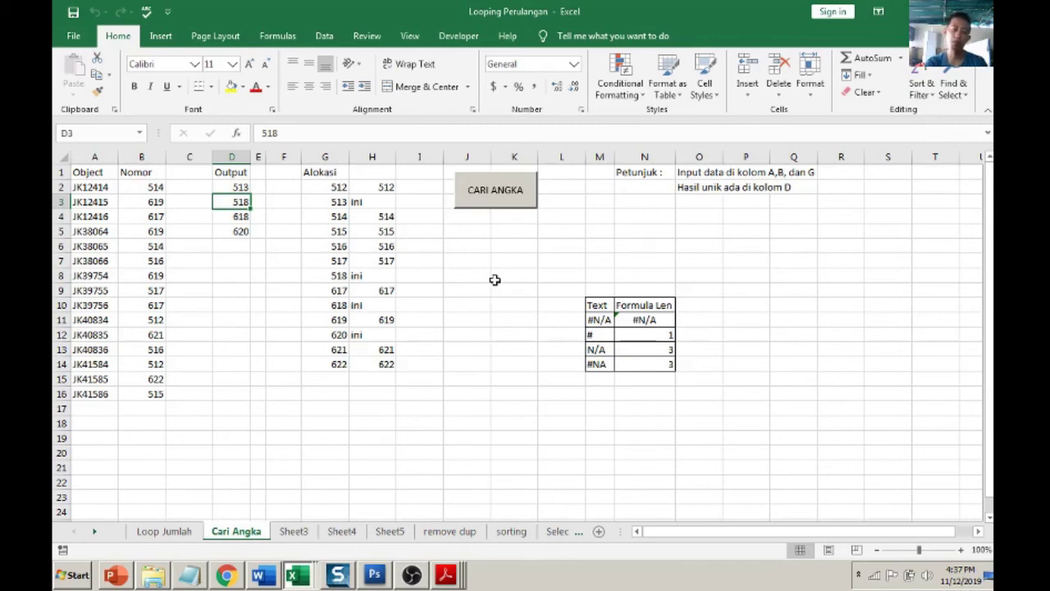
Step: Look at Sheet3's building distances and Sheet4's Gedung Baru form with radius 8.6 in B7
left_click(294, 531)
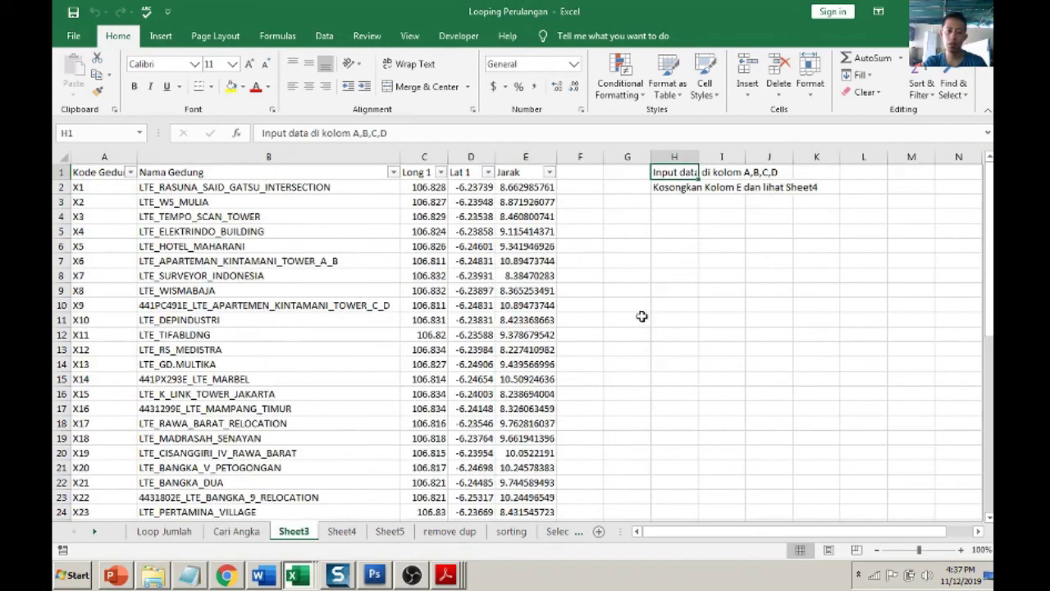
left_click(343, 531)
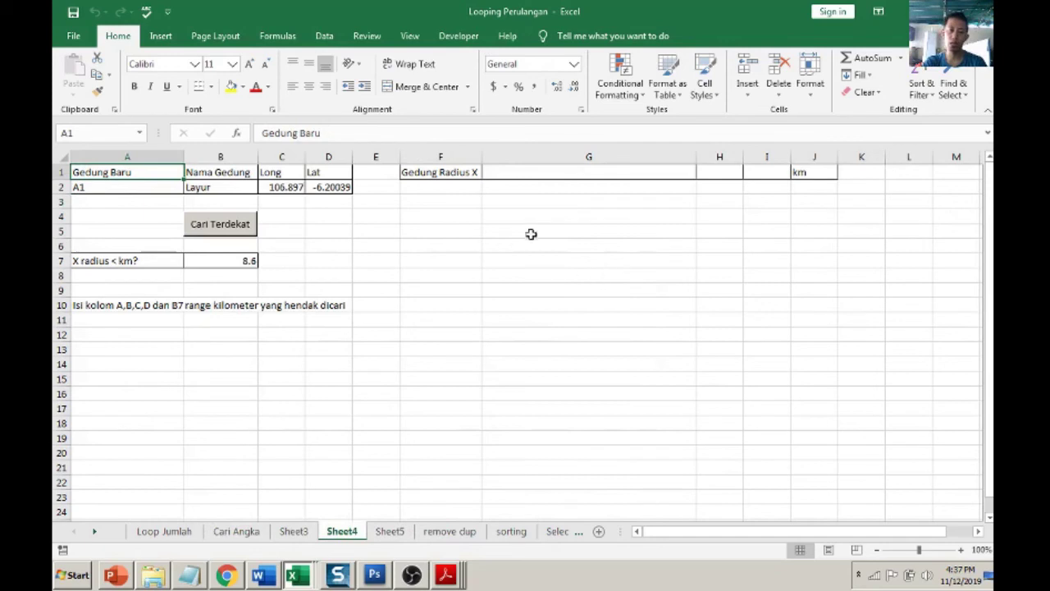
left_click(225, 265)
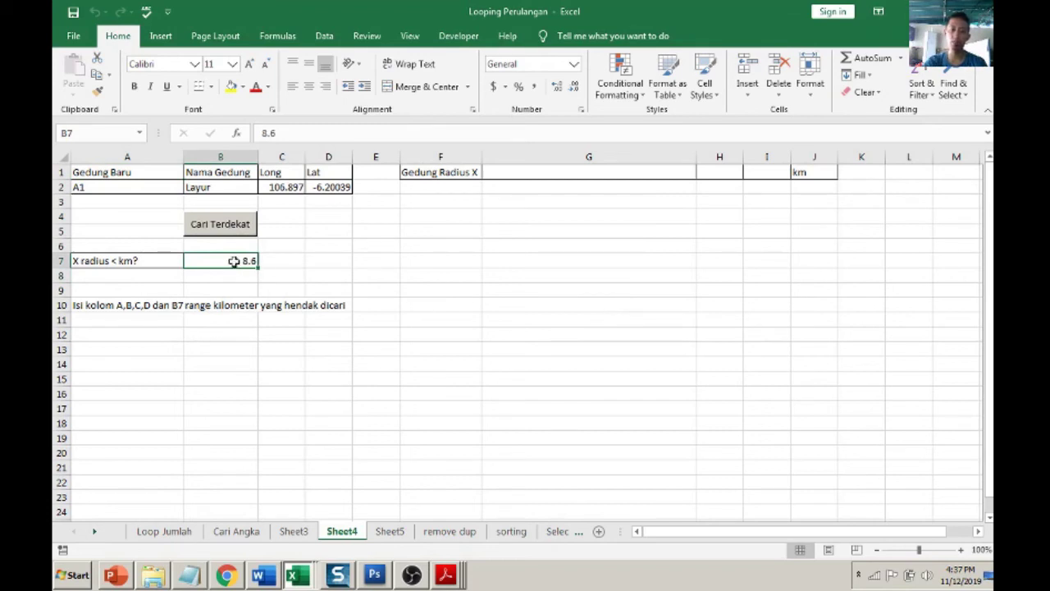
Step: Inspect Sheet5's Site_classification pivot chart, then move to the remove dup sheet
left_click(388, 531)
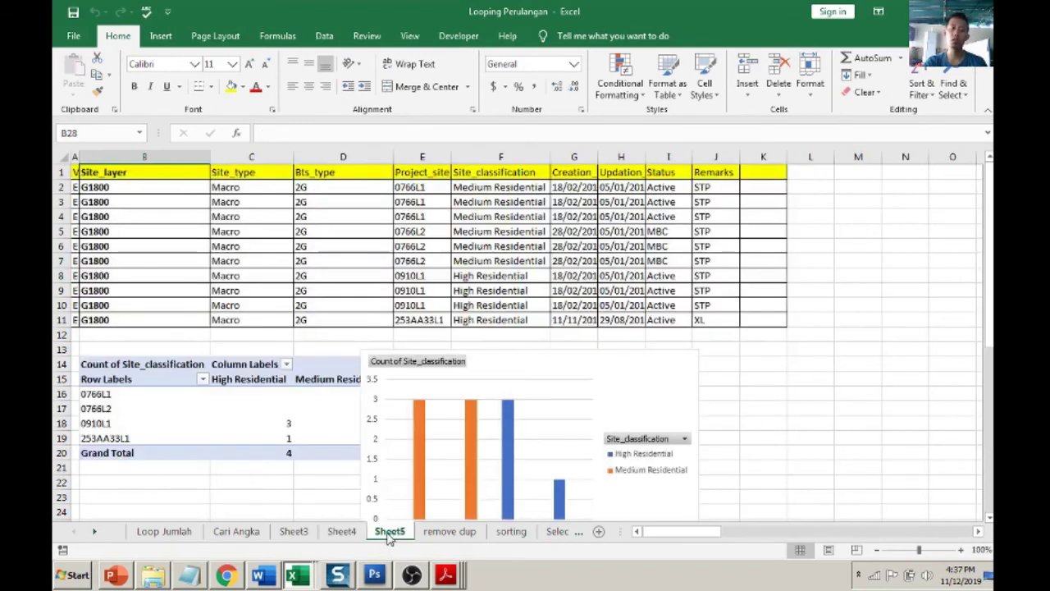
left_click(667, 375)
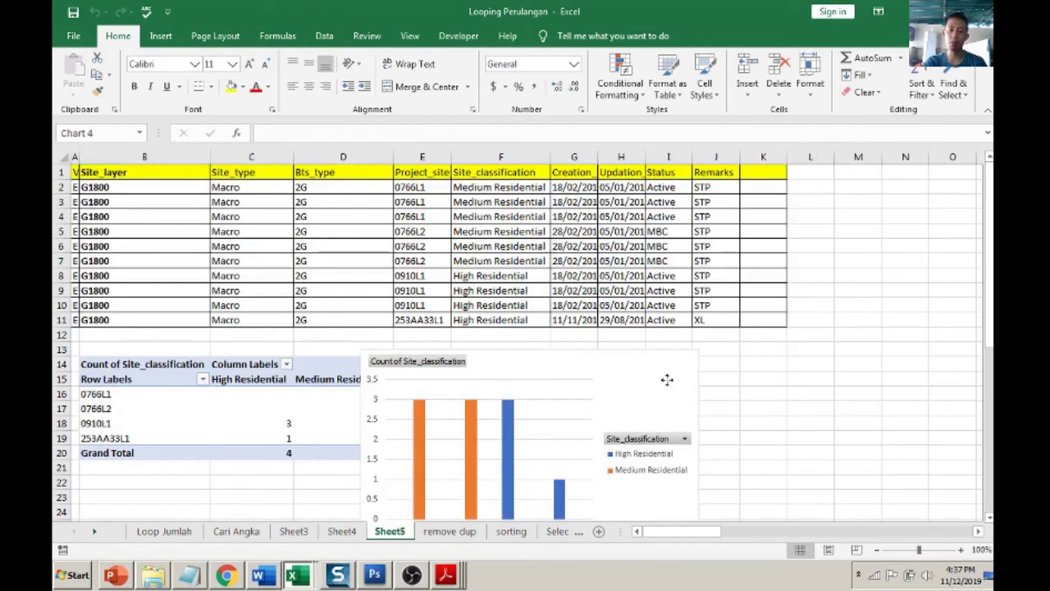
left_click(754, 352)
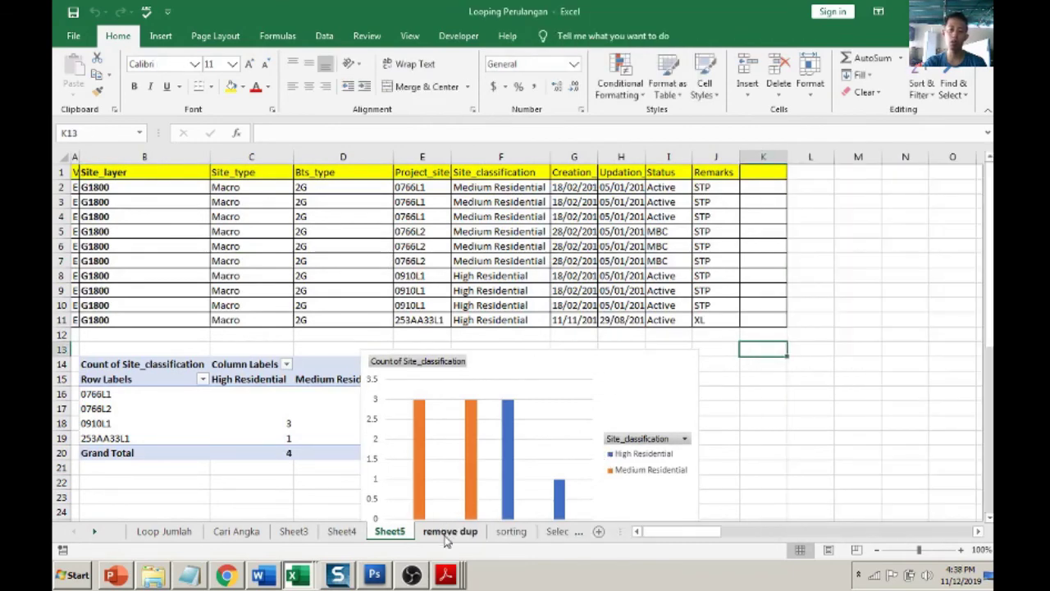
left_click(447, 532)
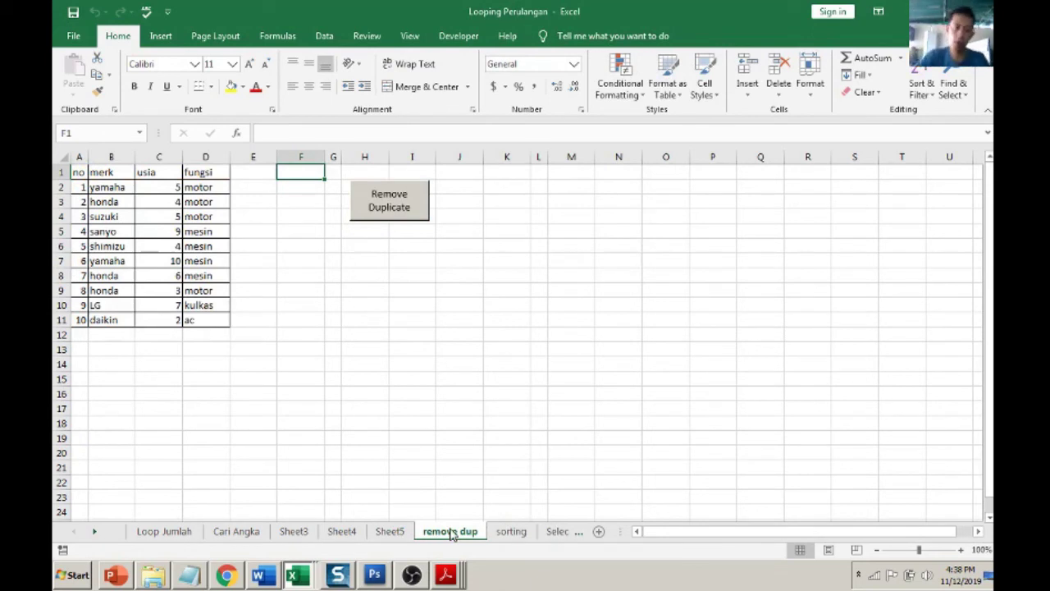
Step: Open the sorting sheet with its merk, usia, fungsi and sales tables, then bring OBS forward
left_click(94, 530)
left_click(435, 531)
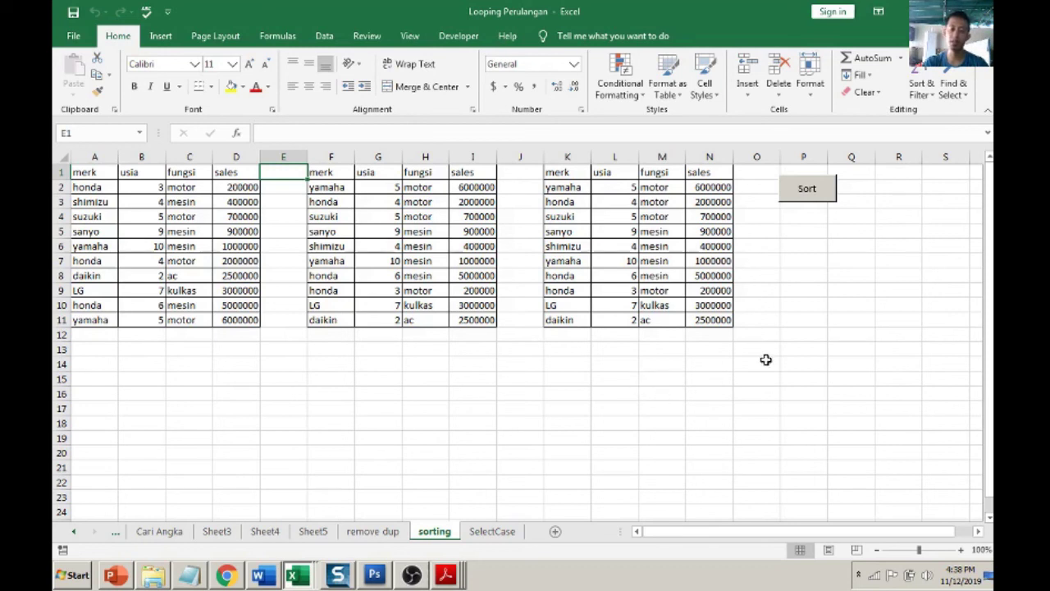
left_click(412, 574)
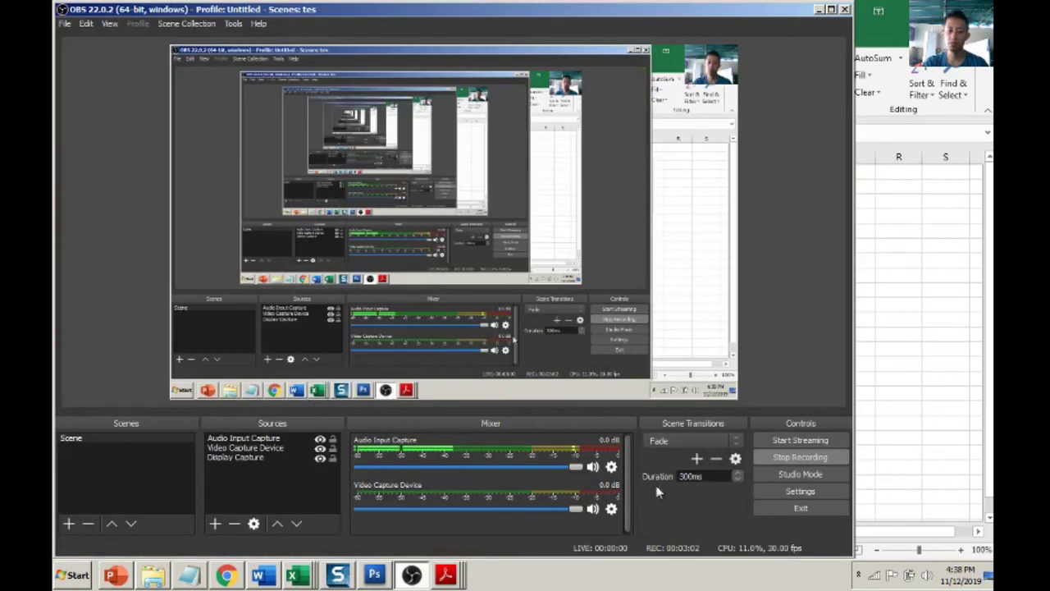